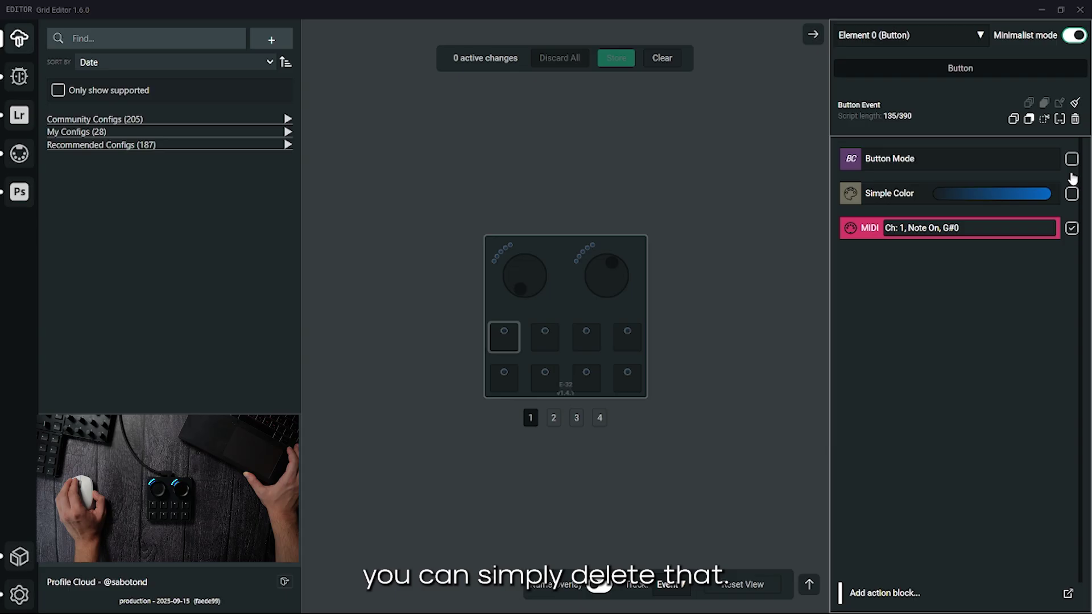
- Delete the selected MIDI block from Element 0's button event, store the change, and add a Press/Release action block in its place
click(1075, 119)
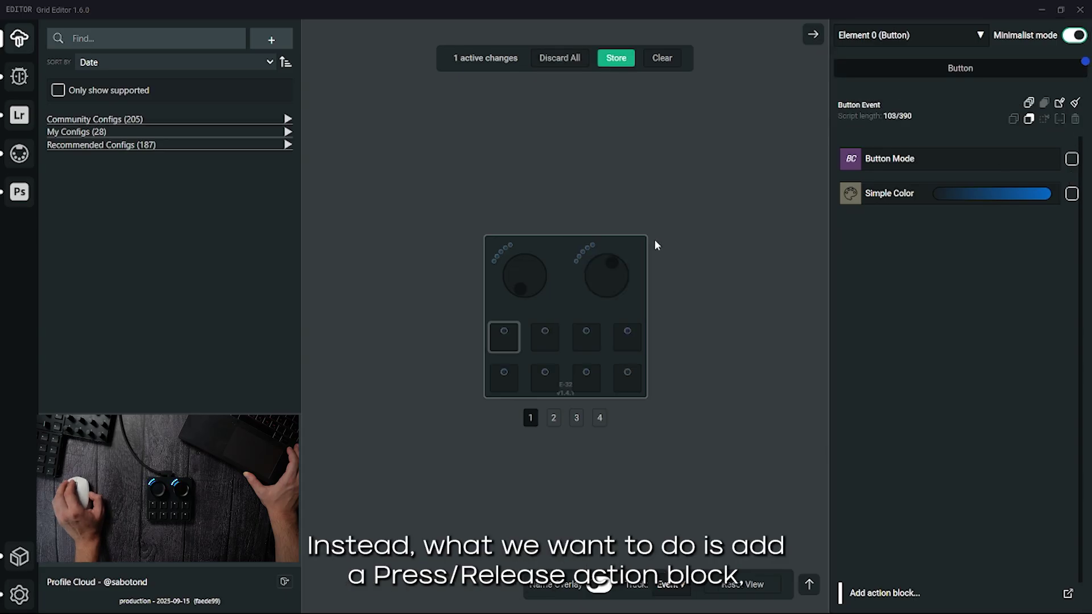
click(614, 58)
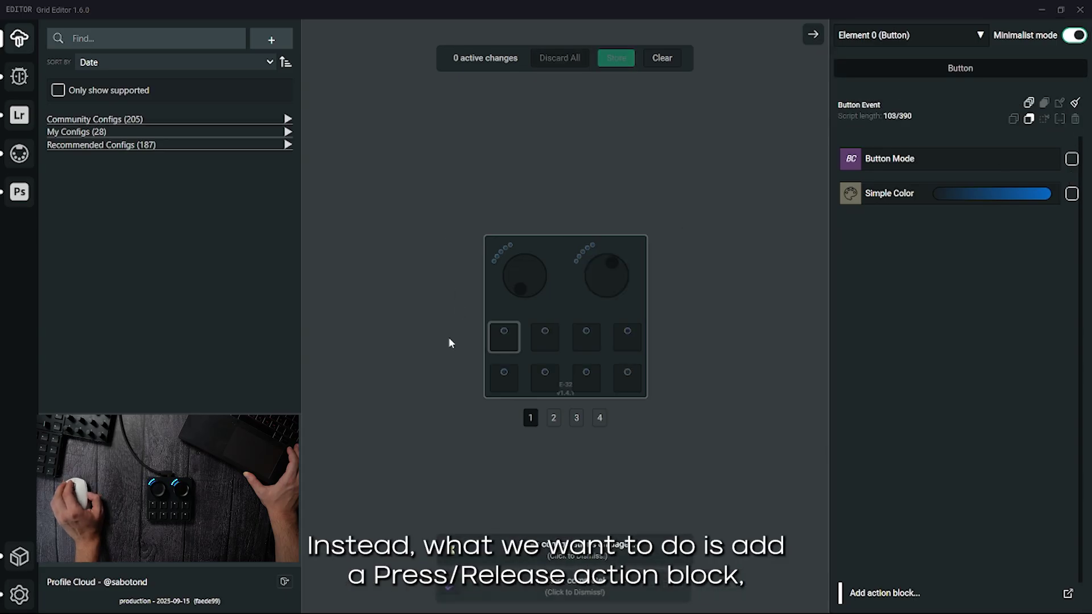
click(868, 594)
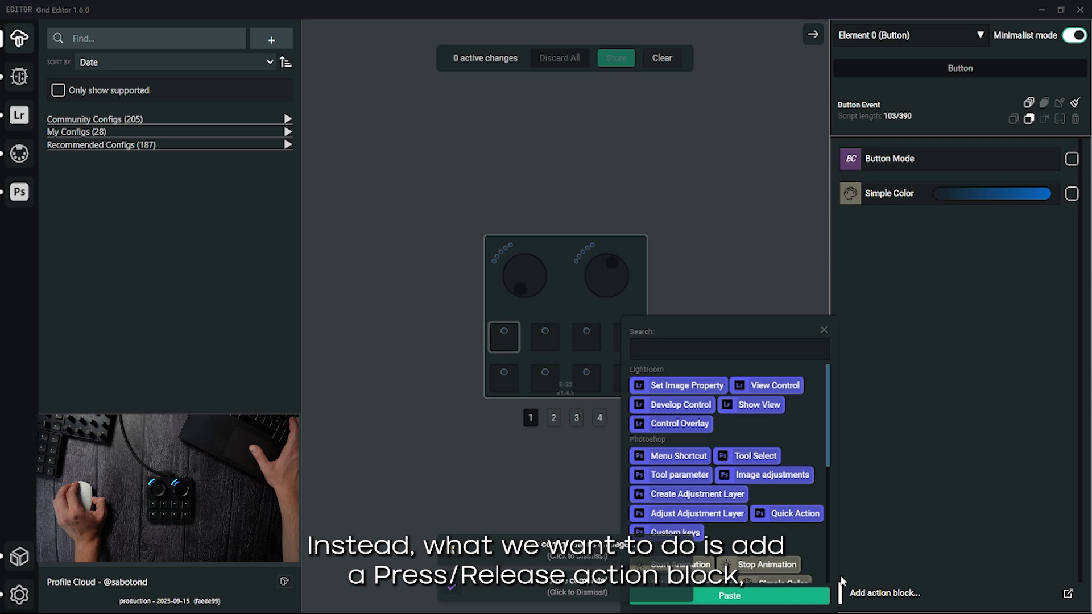
text(pres)
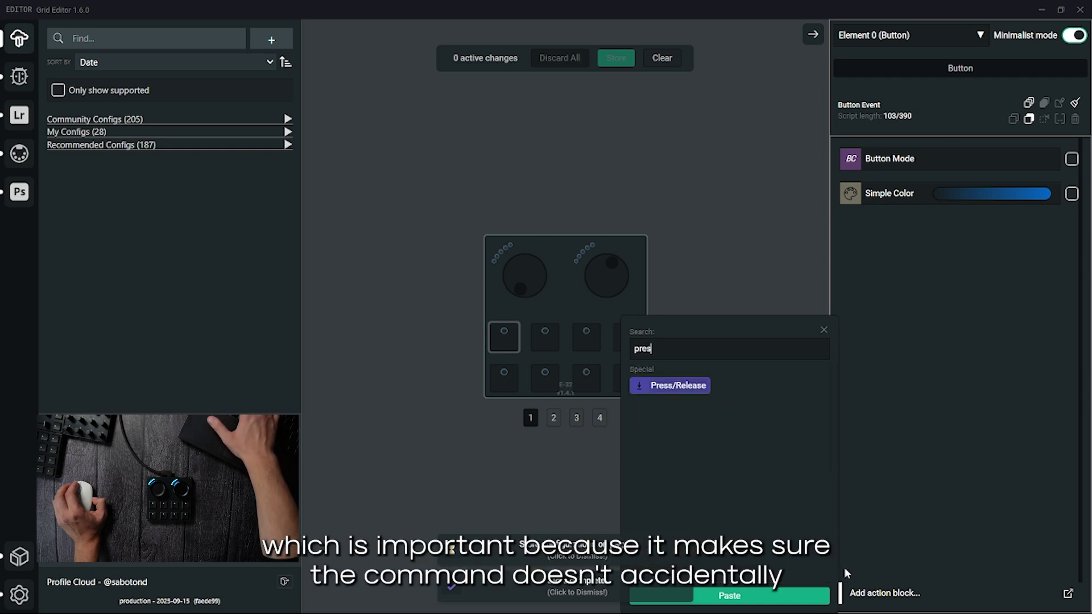
text(s)
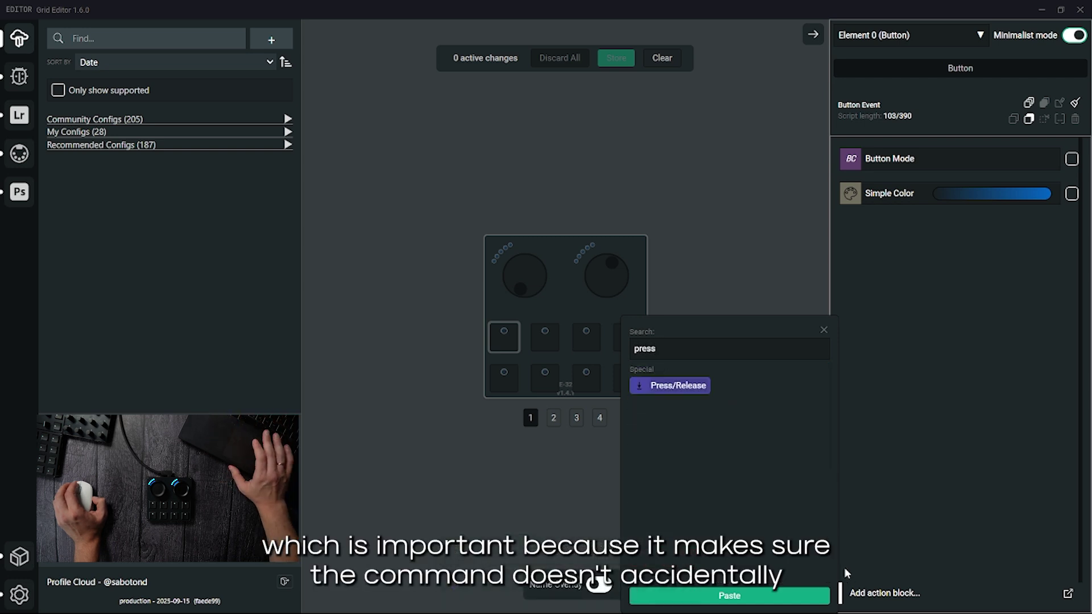
click(695, 391)
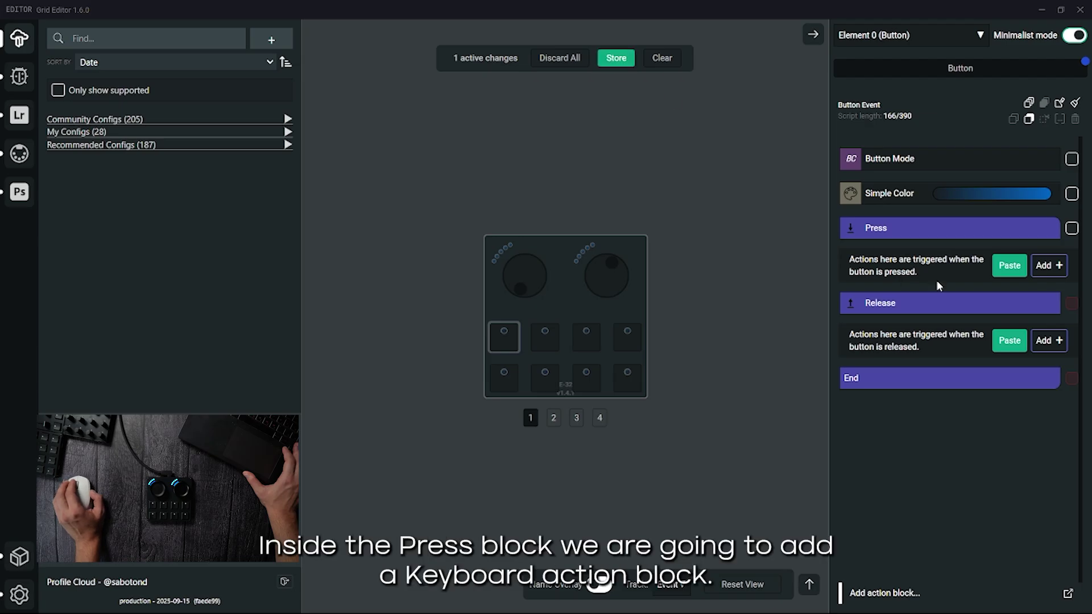
- Add a Keyboard action block inside the Press section of Element 0's button event
click(1058, 265)
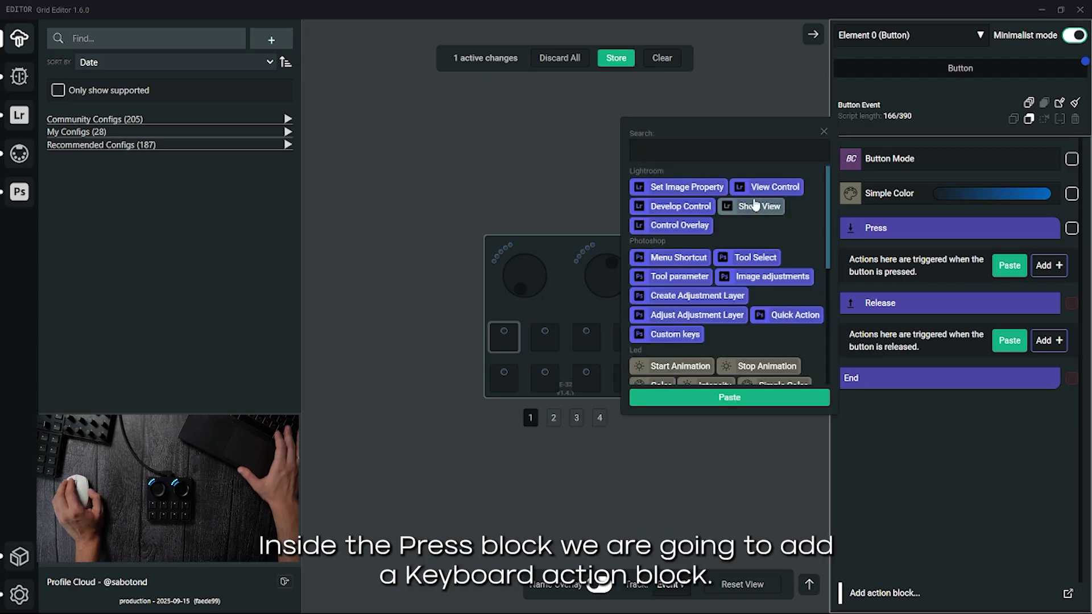
text(key)
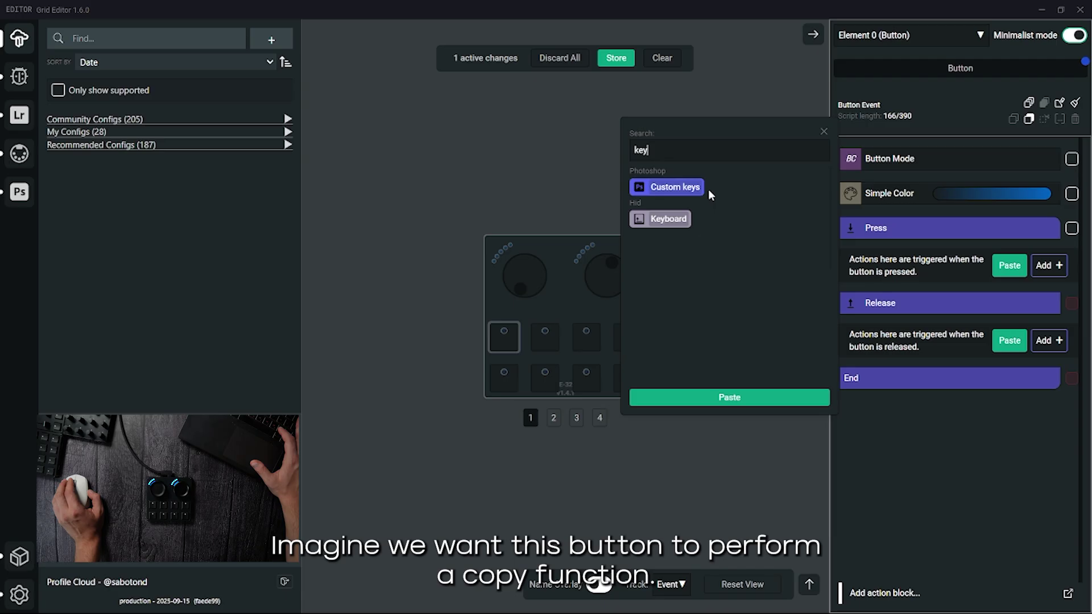
click(666, 219)
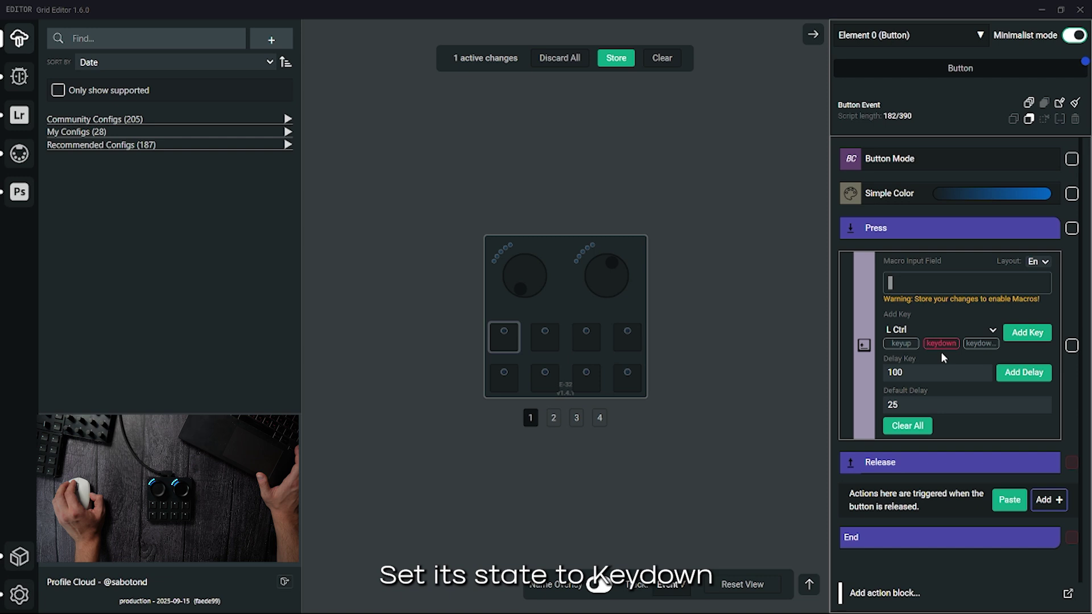
- Build the Press macro from L Ctrl and C, both set to keydown, and store the configuration
click(1026, 333)
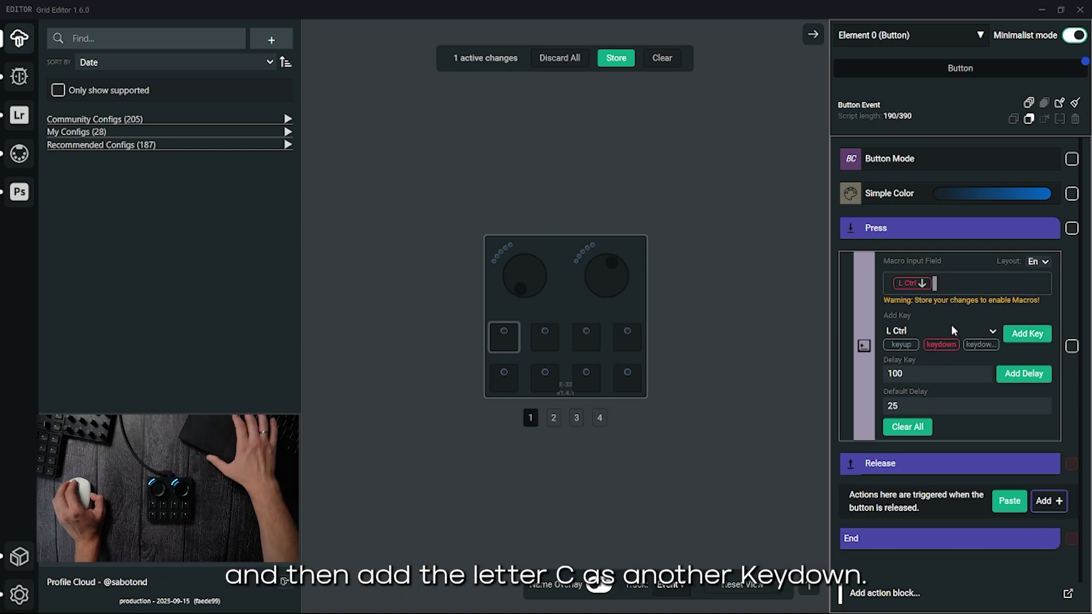
key(c)
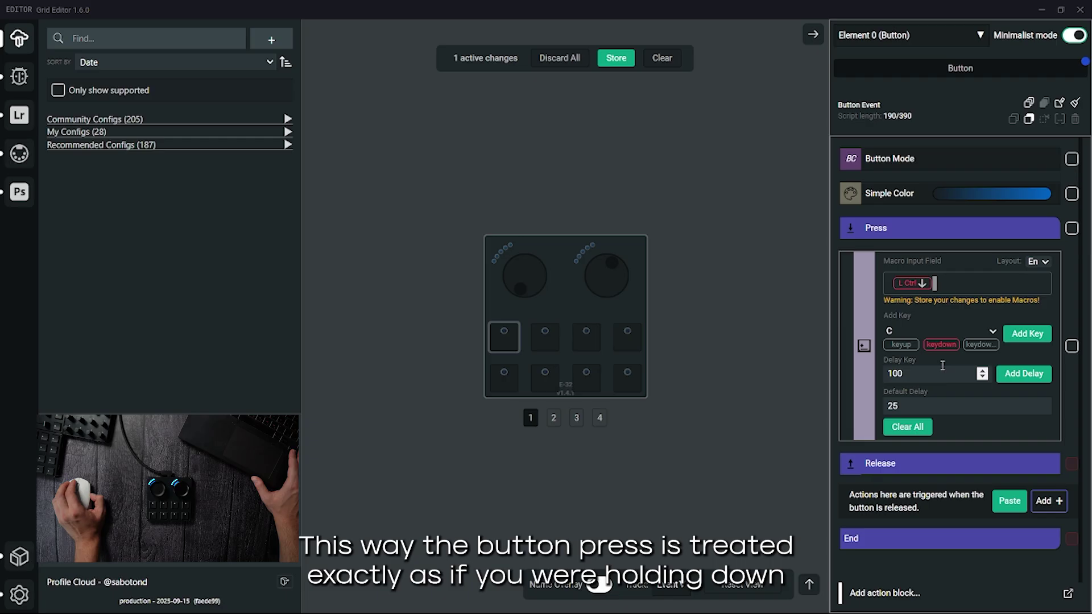
click(1027, 333)
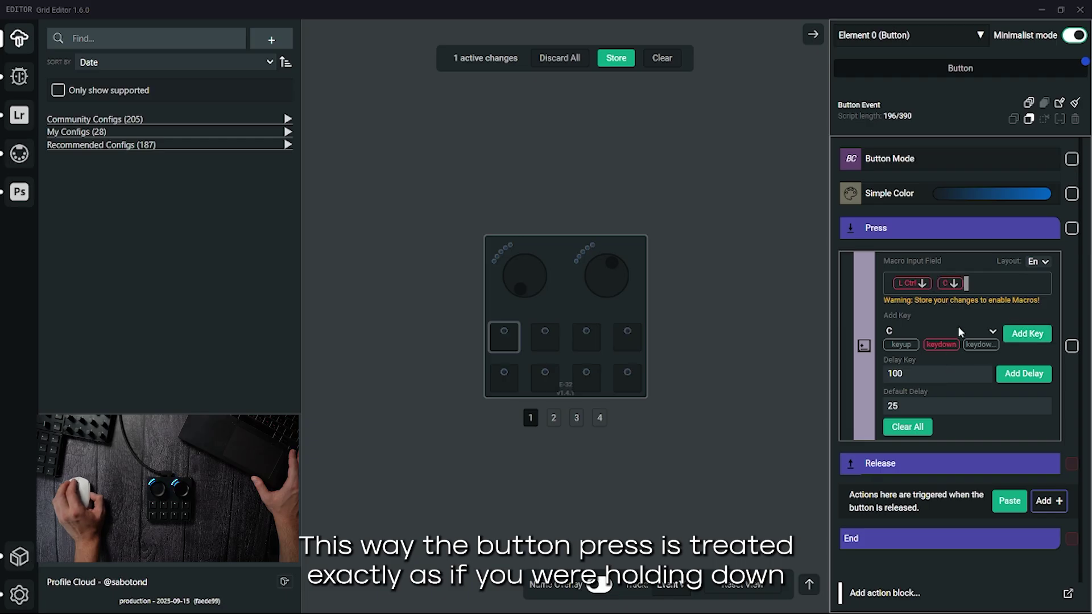
click(616, 58)
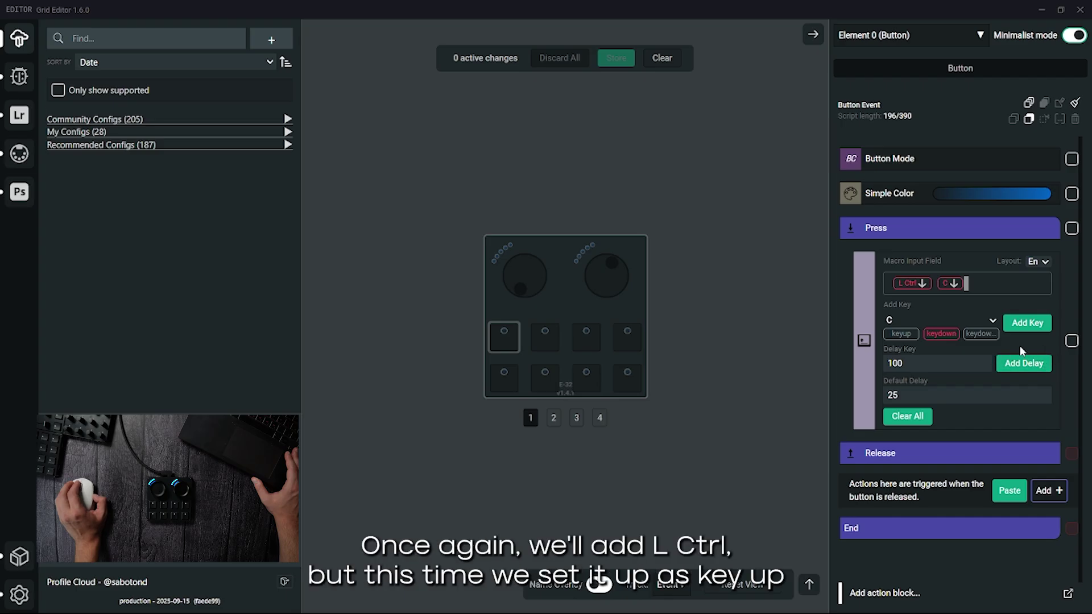
- Add a Keyboard action block inside the Release section of Element 0's button event
click(1046, 490)
text(k)
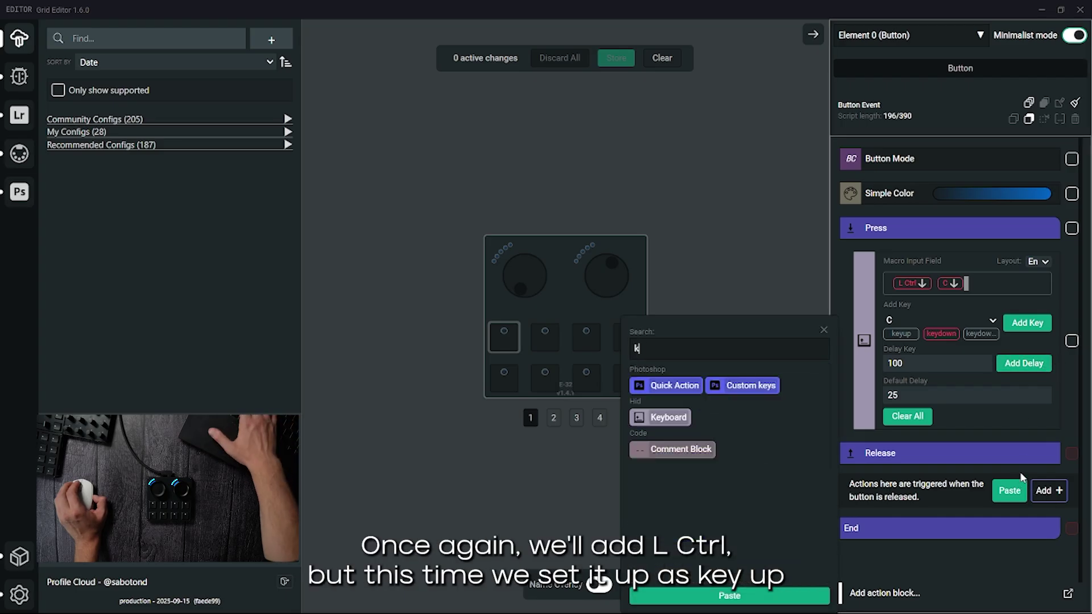
text(ey)
click(654, 347)
- Build the Release macro from L Ctrl and C, both set to keyup, and store the configuration
scroll(923, 458, down, 2)
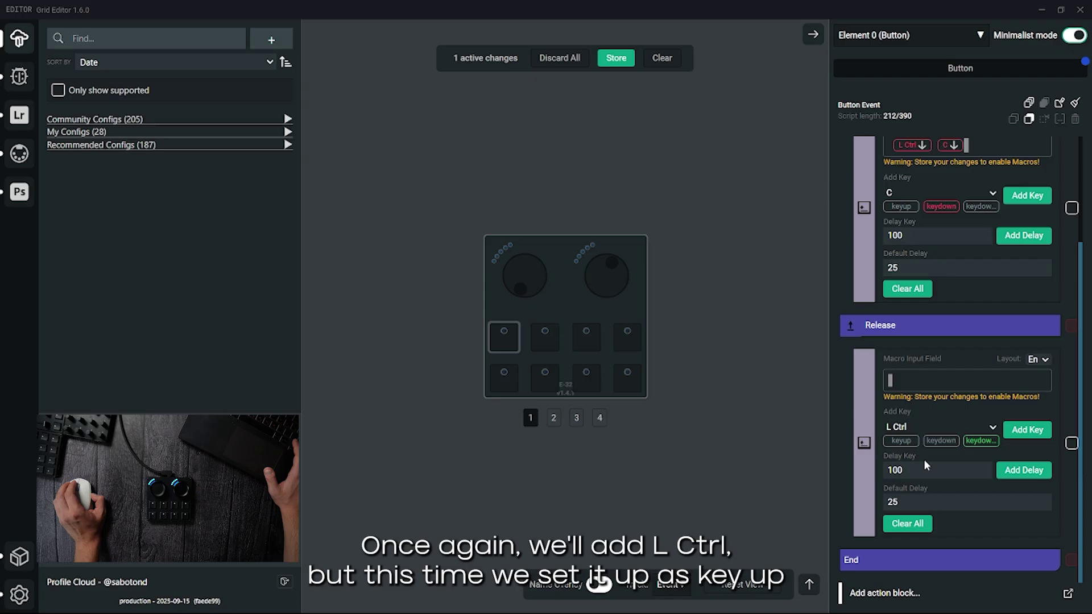
click(900, 441)
click(1026, 430)
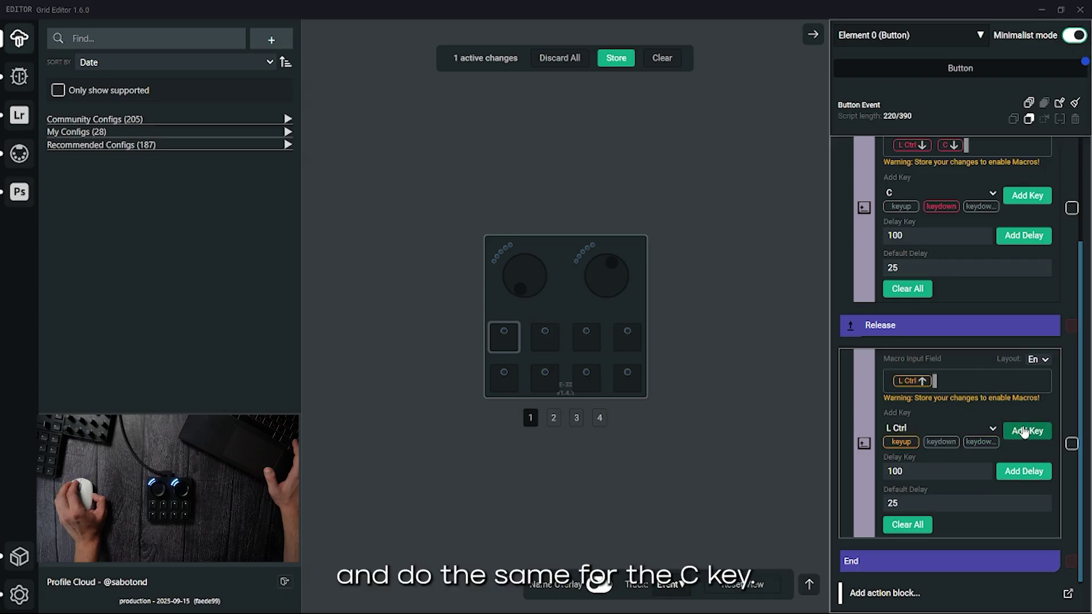
click(922, 425)
key(c)
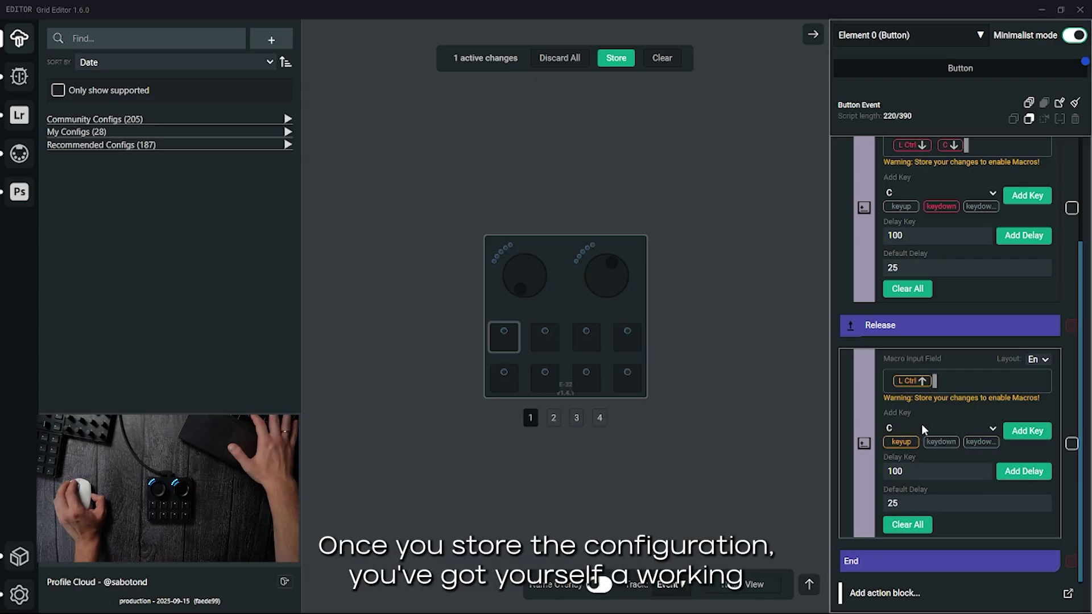
click(1025, 430)
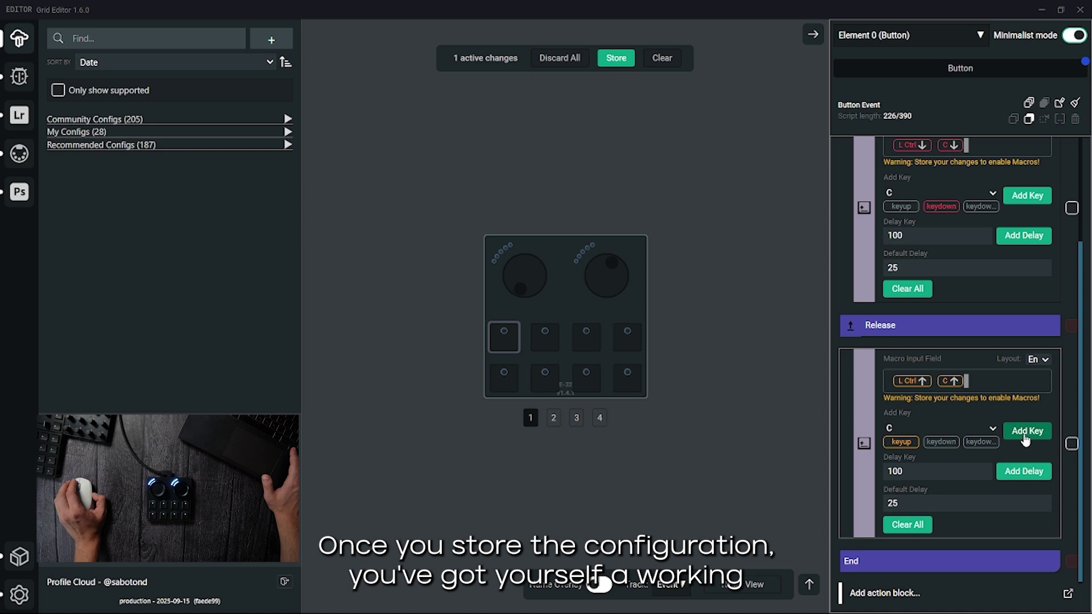
click(616, 58)
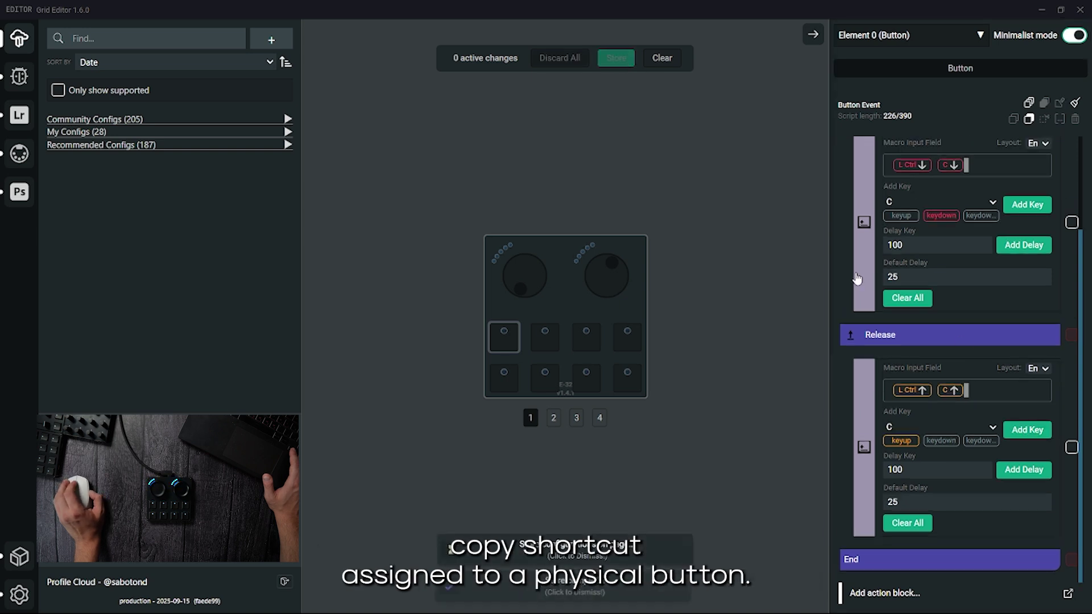
- Copy the whole Element 0 configuration and overwrite Element 1 with it
scroll(933, 414, down, 1)
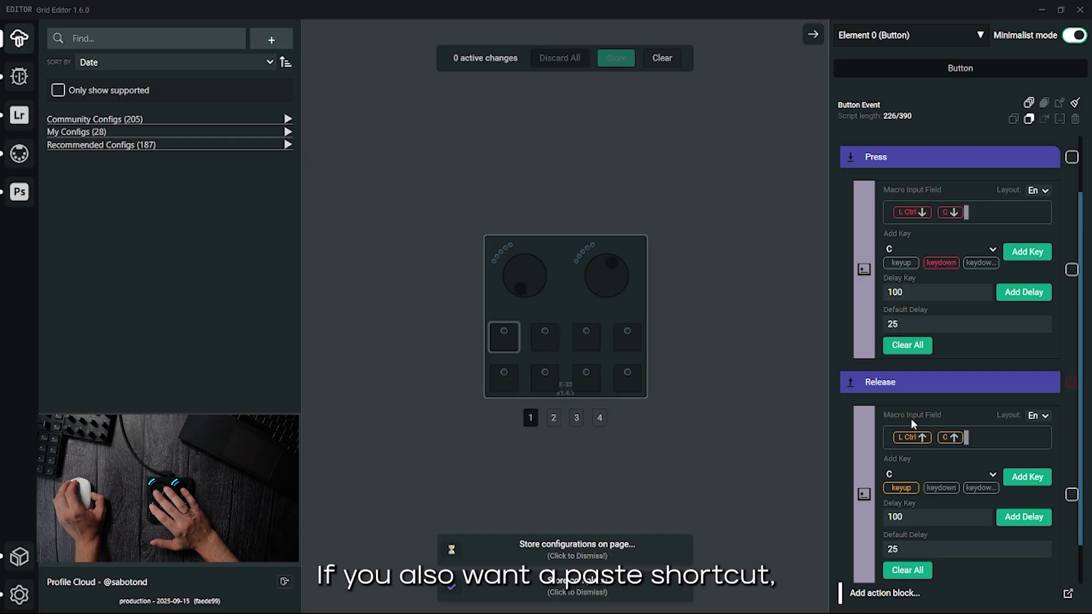
scroll(955, 248, up, 1)
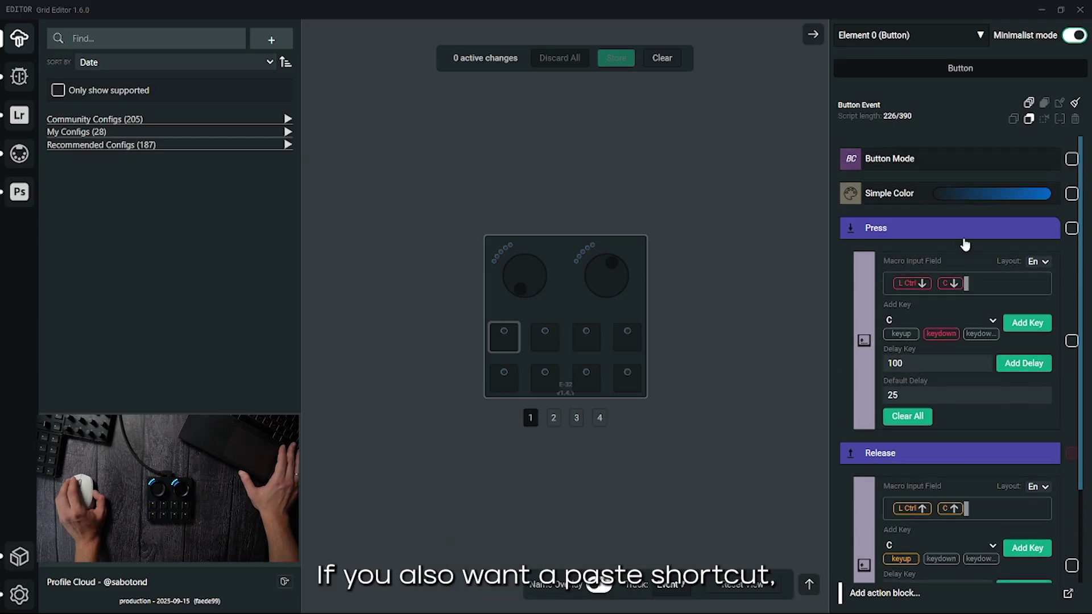
click(1027, 104)
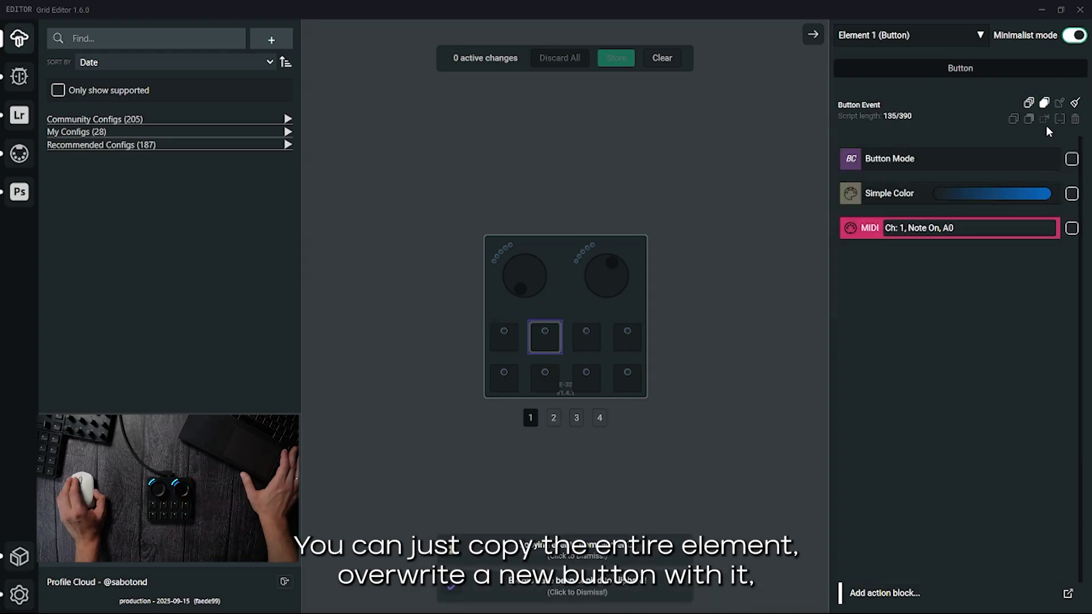
click(1043, 103)
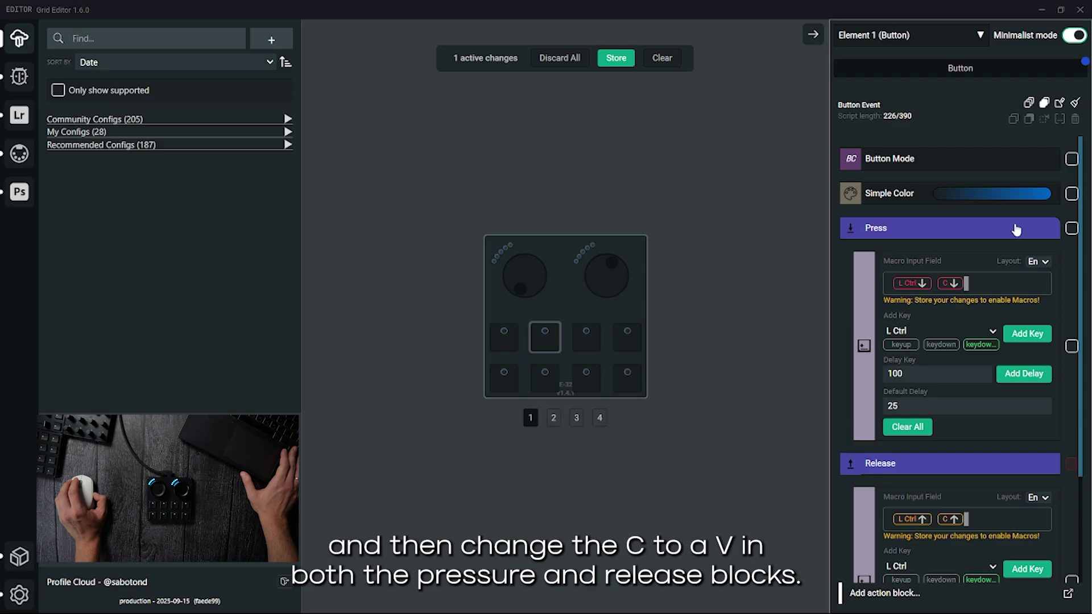
- Replace the C key with V as a keydown in Element 1's Press macro
key(BackSpace)
key(v)
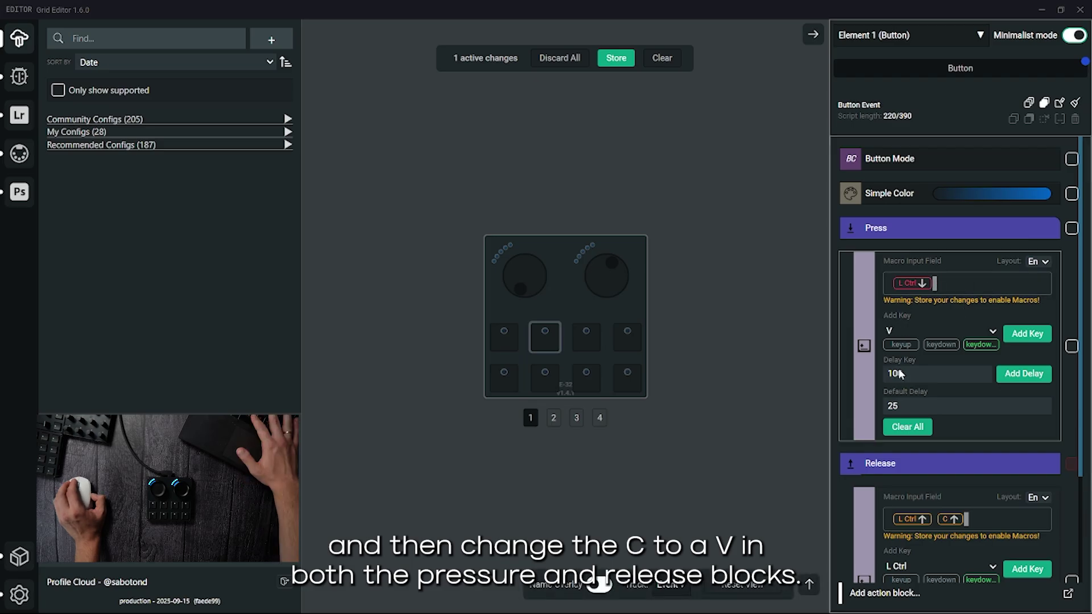
click(1026, 333)
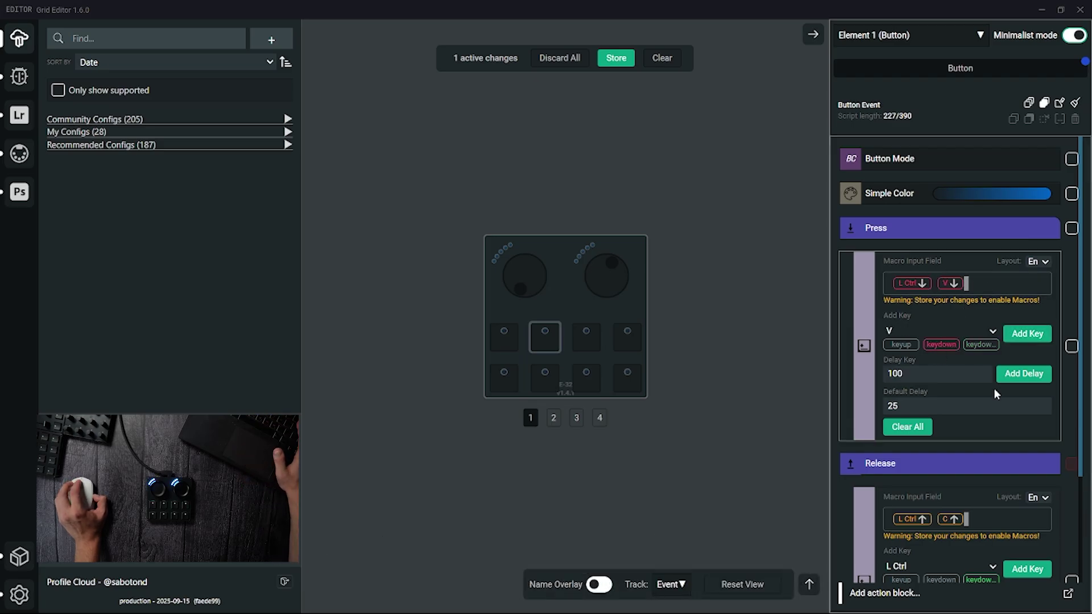
- Replace the C key with V as a keyup in Element 1's Release macro and store the configuration
scroll(990, 375, down, 3)
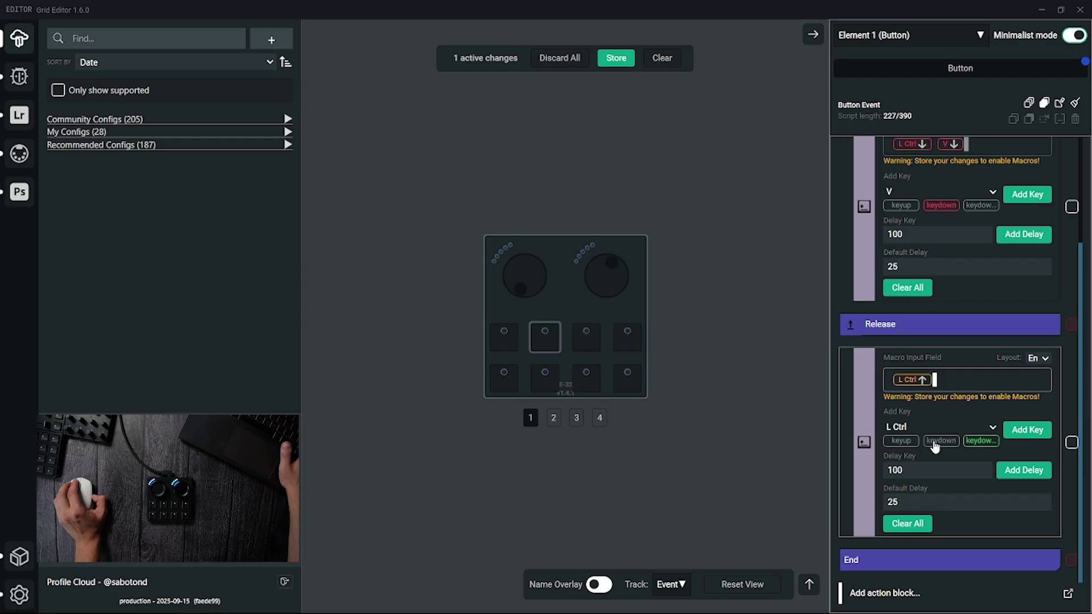
click(903, 441)
key(v)
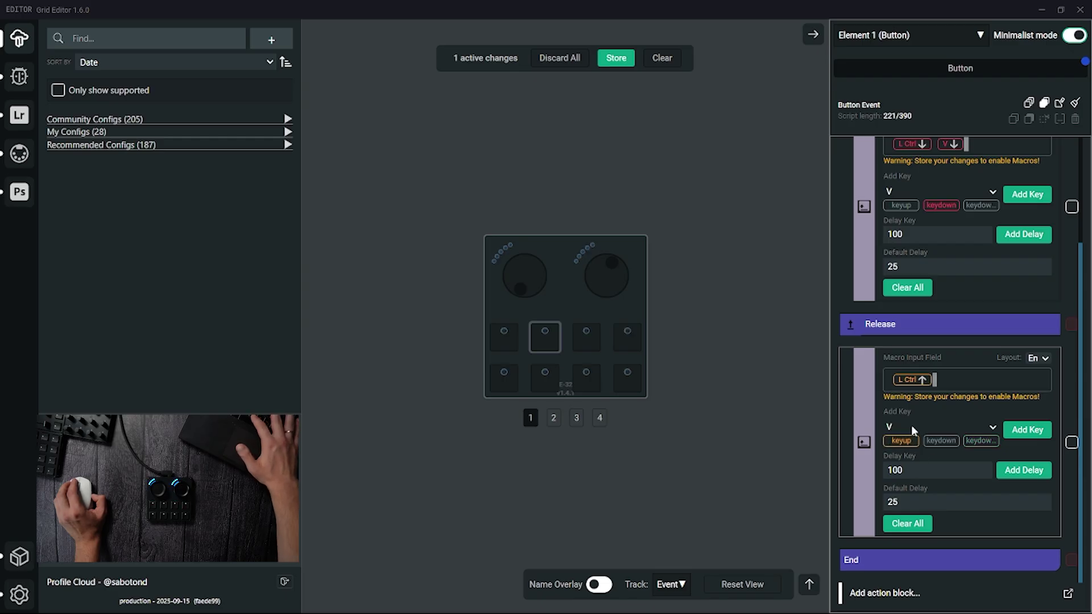
click(1026, 432)
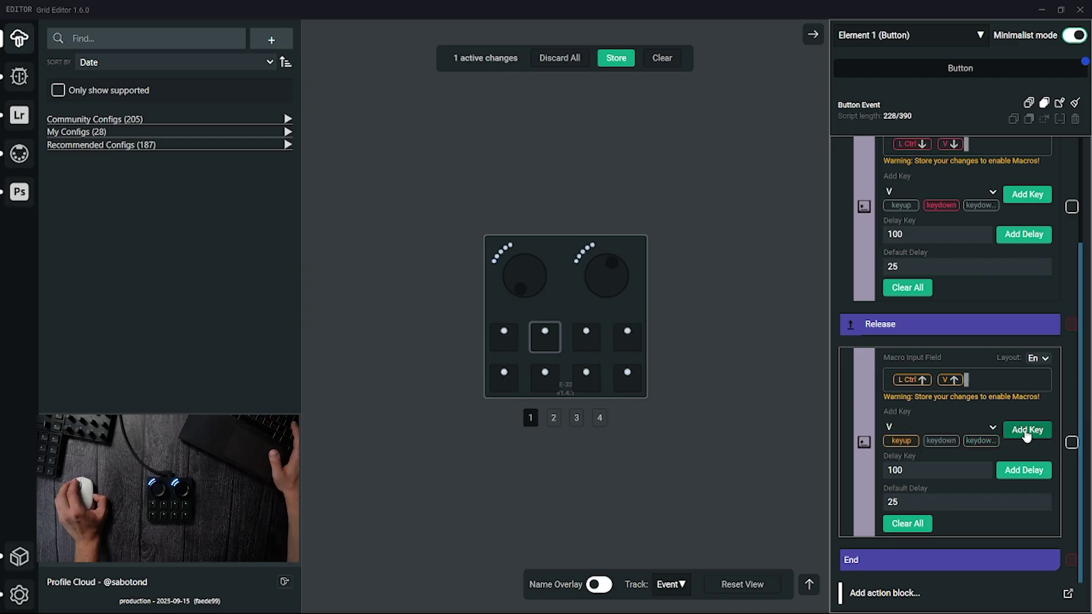
click(616, 57)
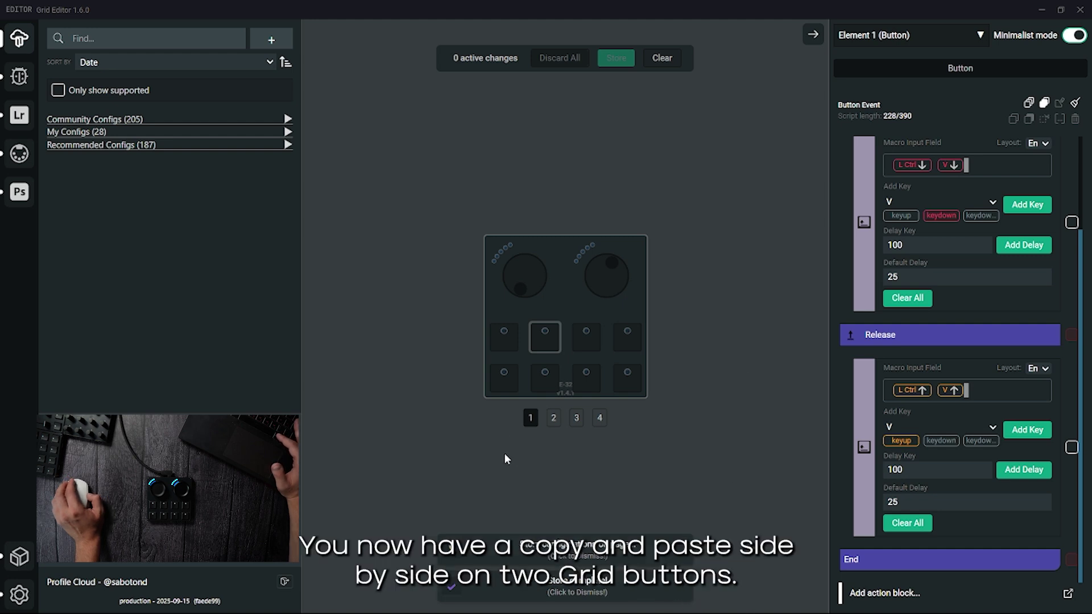
- Delete the MIDI Control Change block from Element 8's endless event and store the change
mouse_move(645, 607)
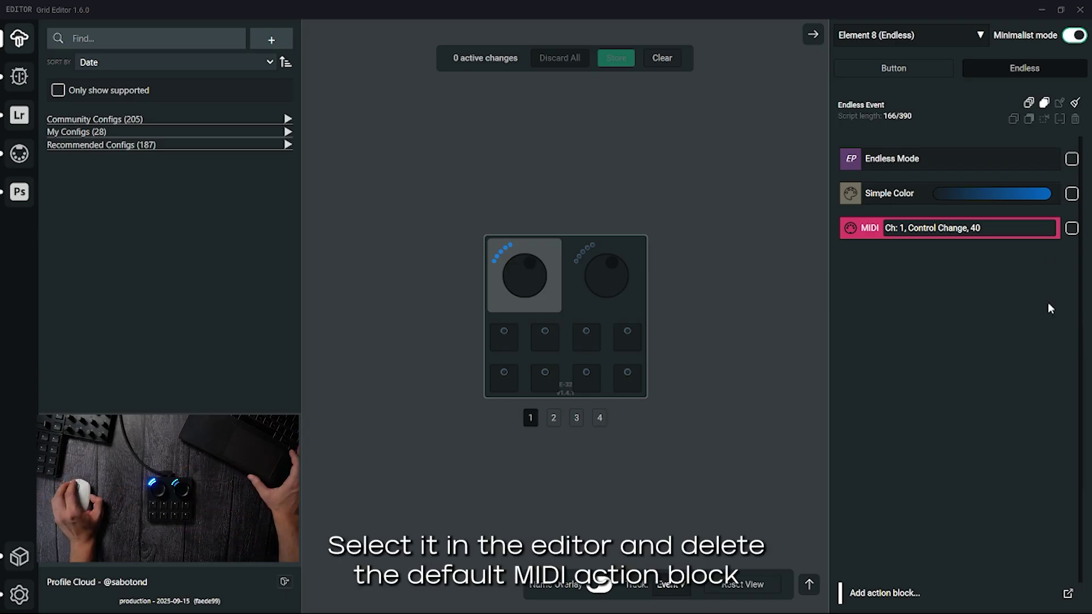
click(1071, 228)
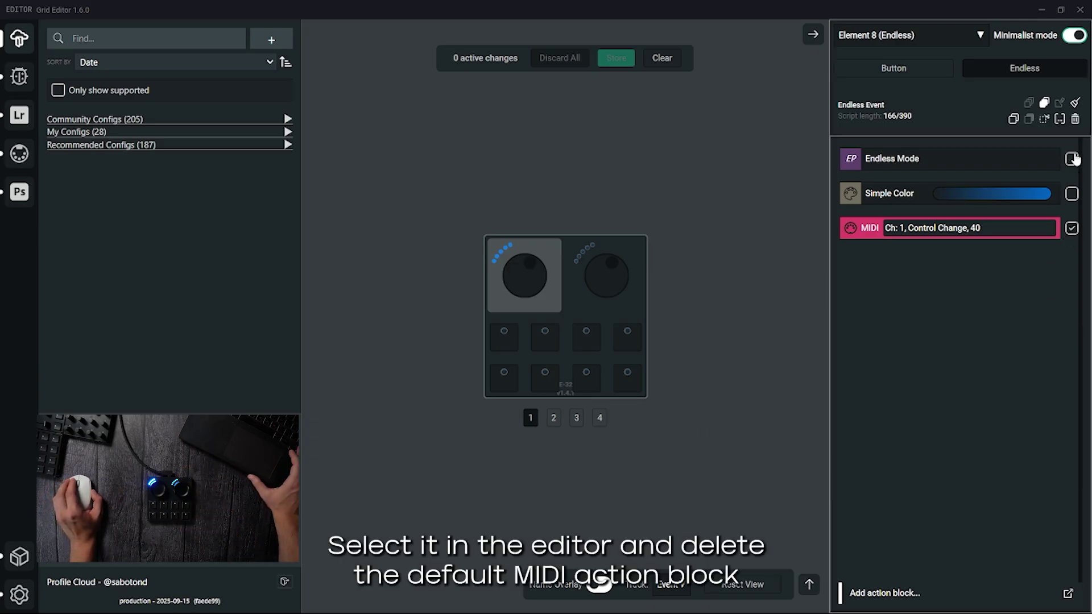
click(1075, 119)
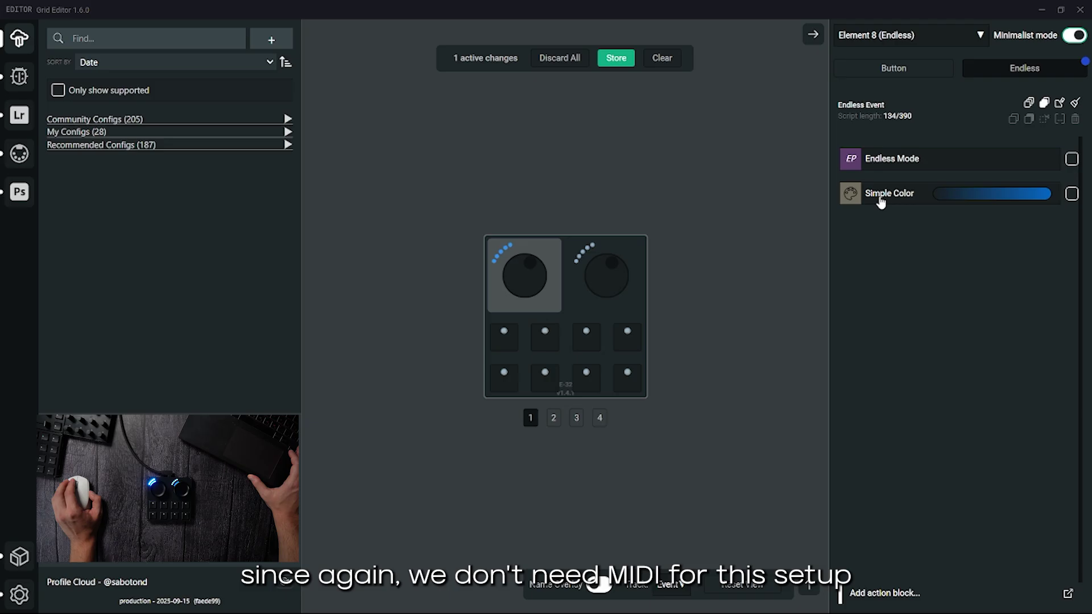
click(615, 58)
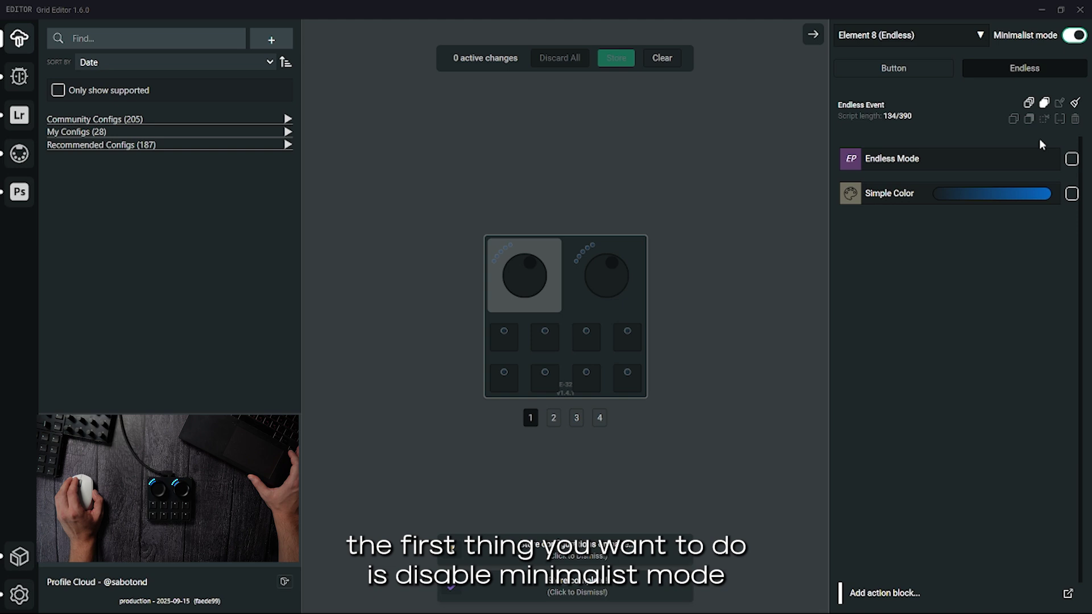
- Turn off Minimalist mode to expose all of Element 8's events
click(1069, 38)
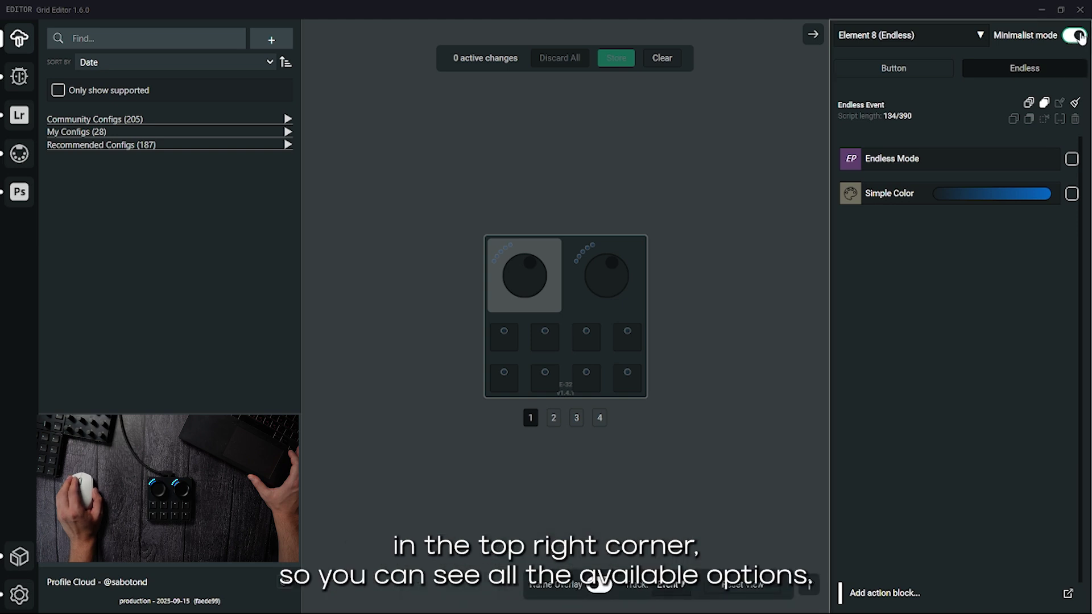
click(1077, 36)
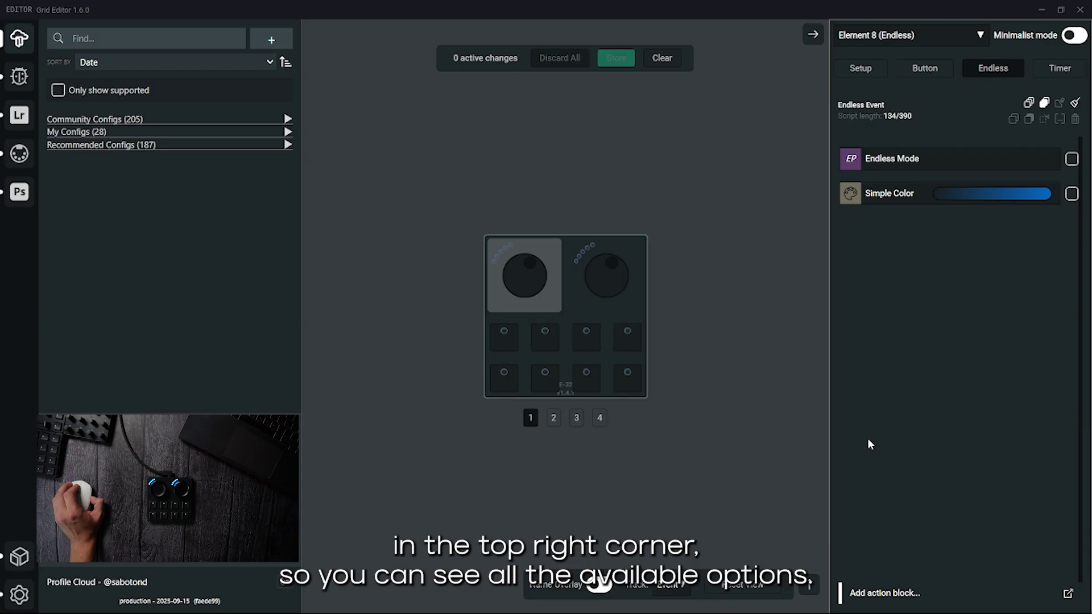
- Set the Endless Mode block of Element 8's endless event to Relative
click(884, 592)
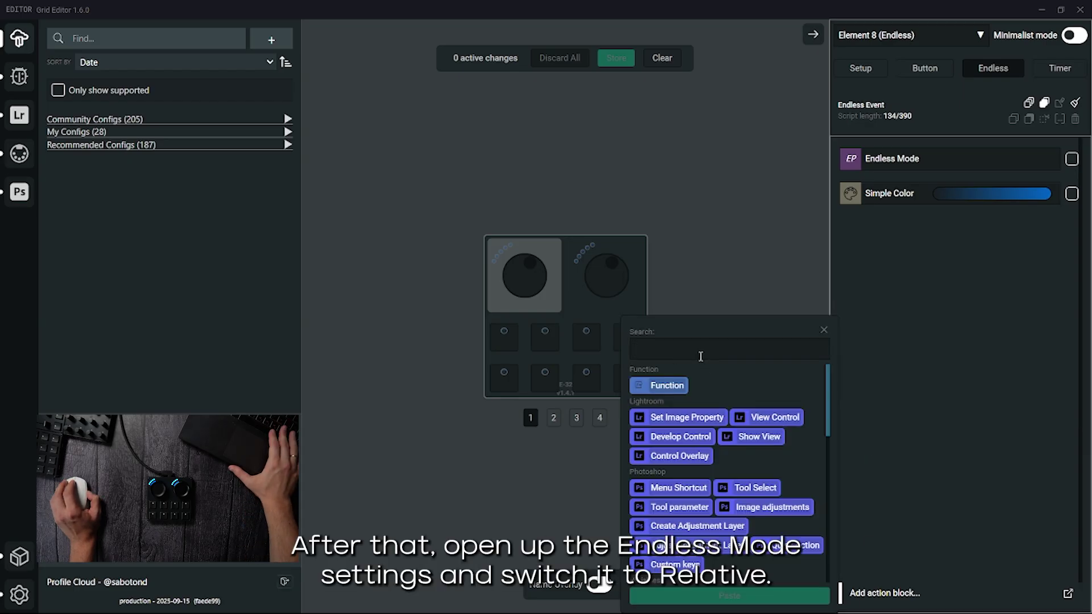
click(872, 169)
click(895, 183)
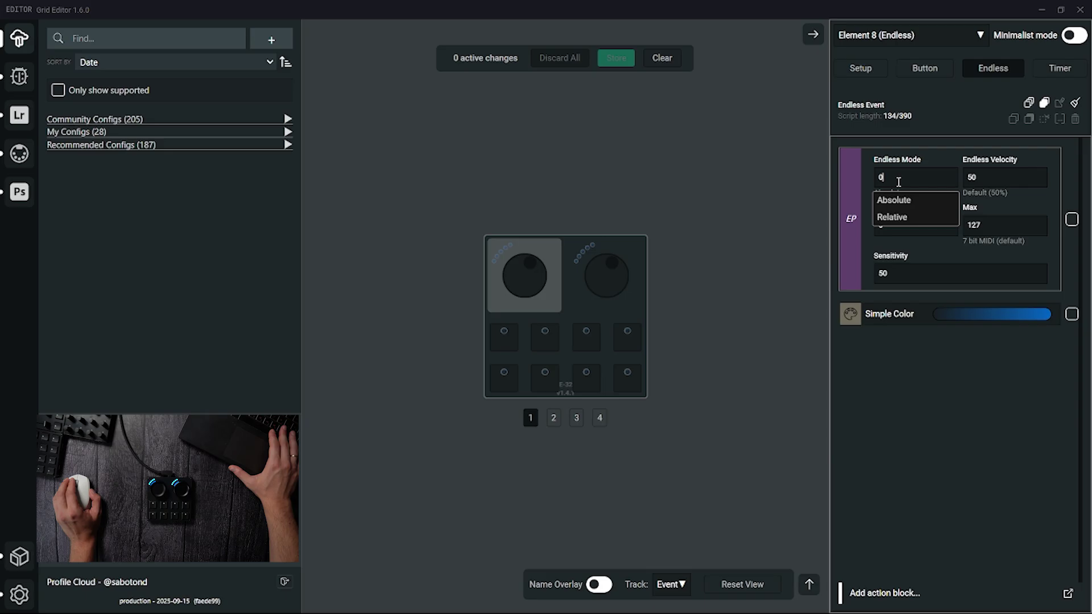
click(885, 217)
- Add an If block to Element 8's endless event with the condition self:endless_value() > 64
click(879, 593)
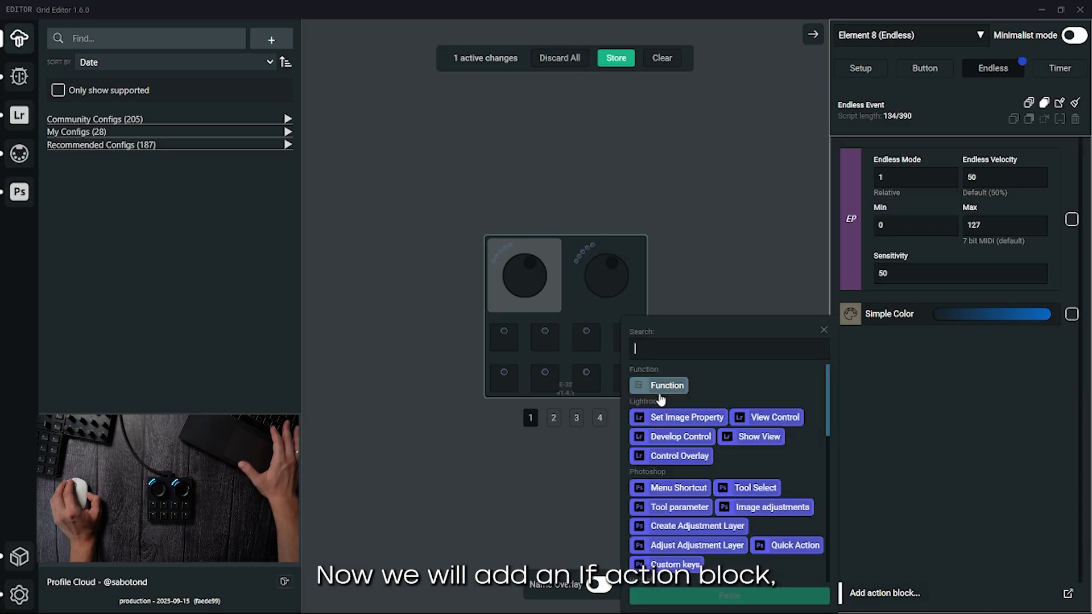
text(if)
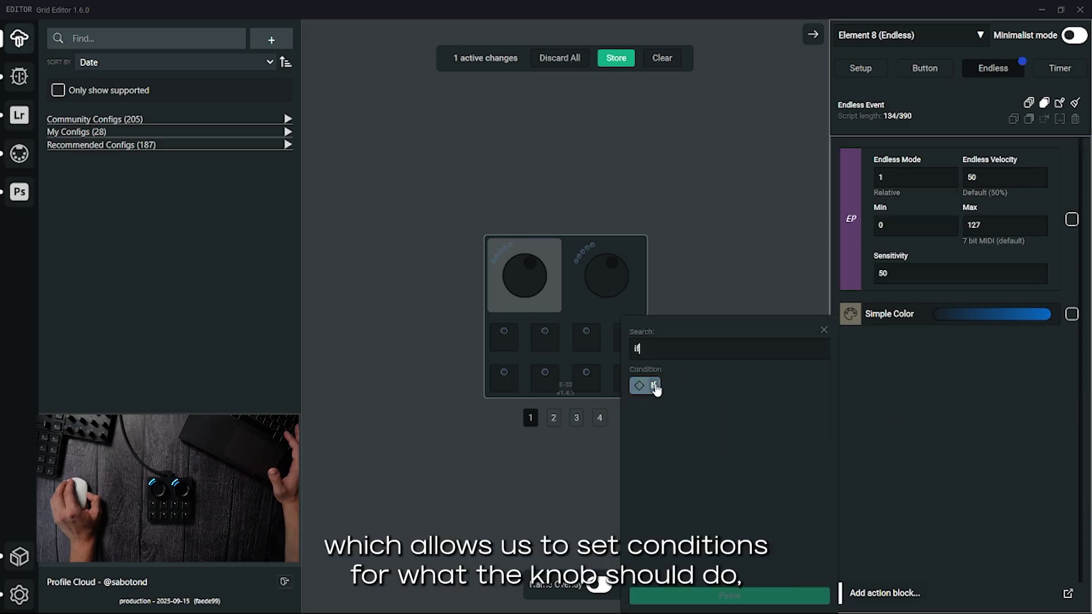
click(652, 386)
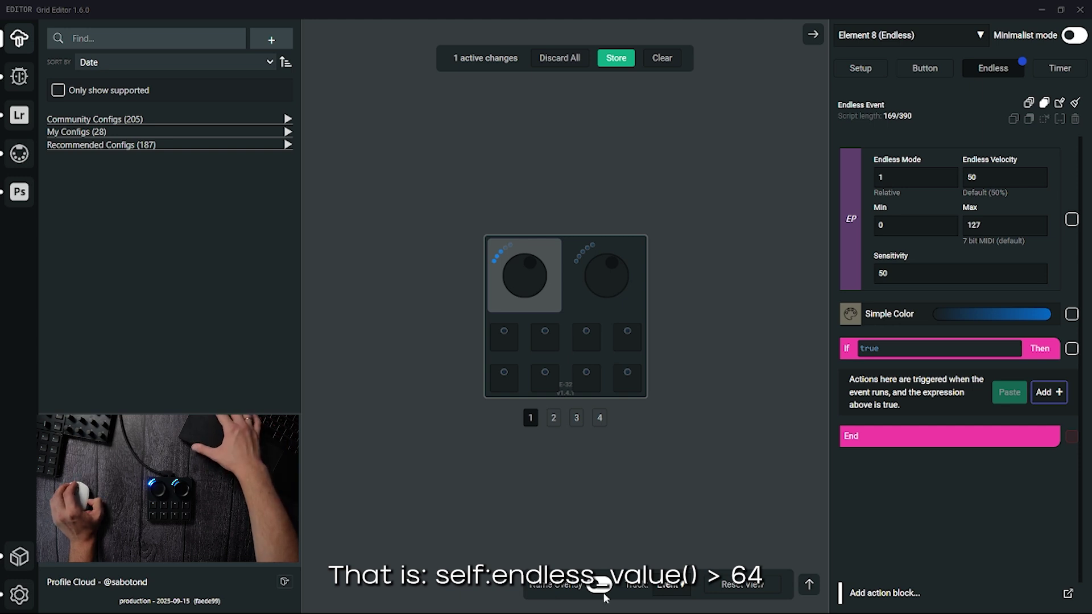
double_click(879, 348)
text(self:endless_value() > 64)
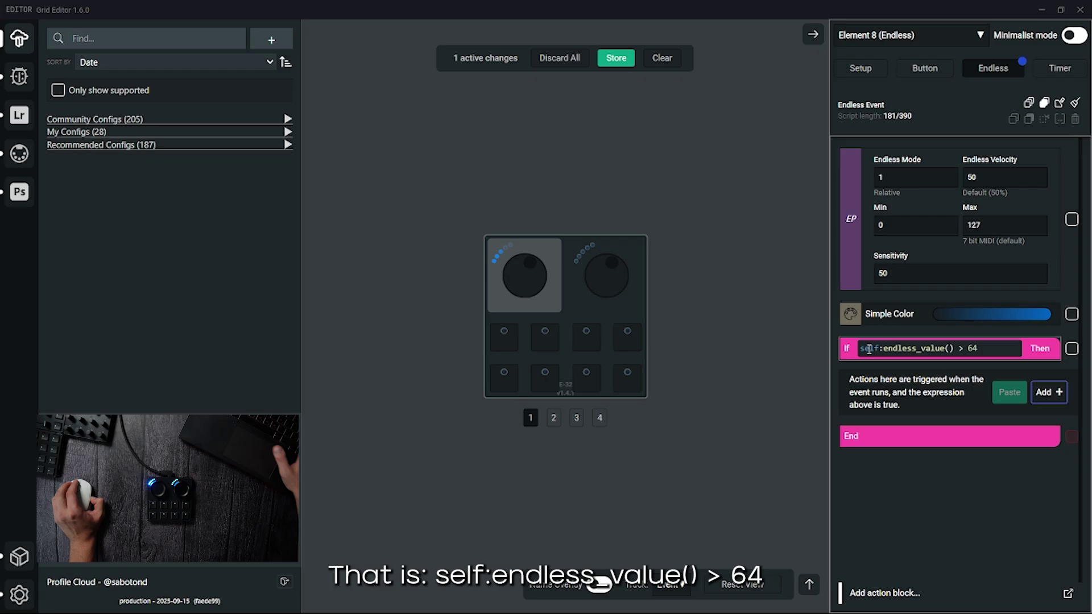
drag(879, 347, 941, 349)
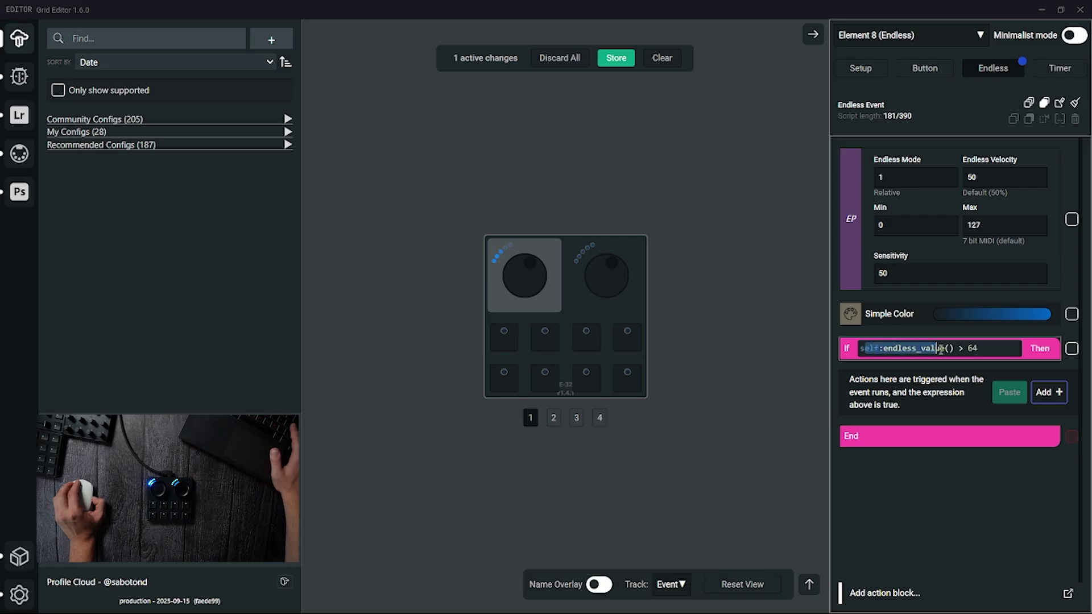
click(986, 347)
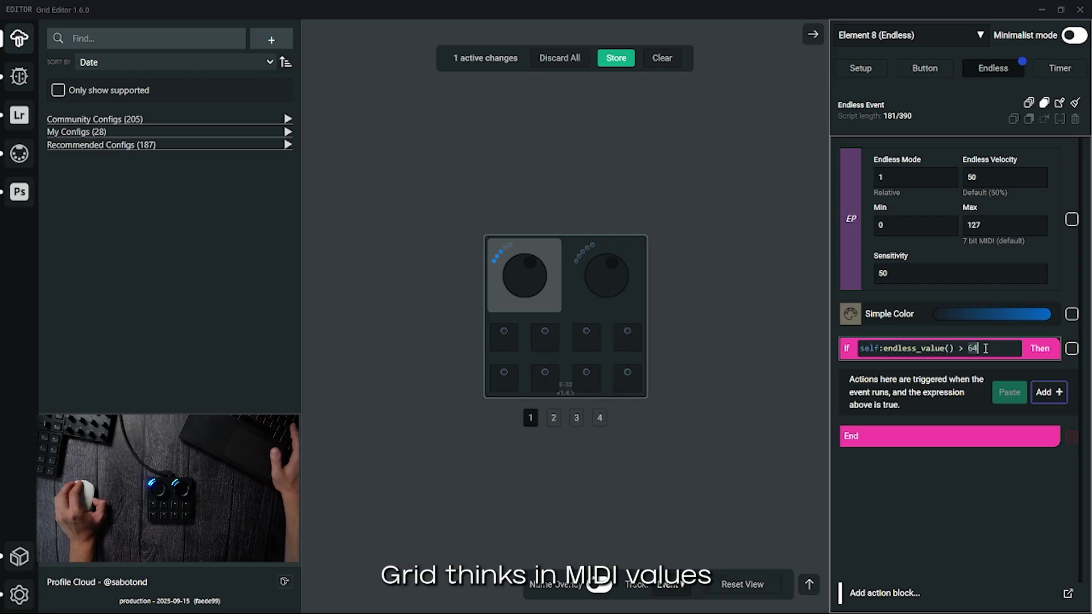
drag(976, 349, 967, 346)
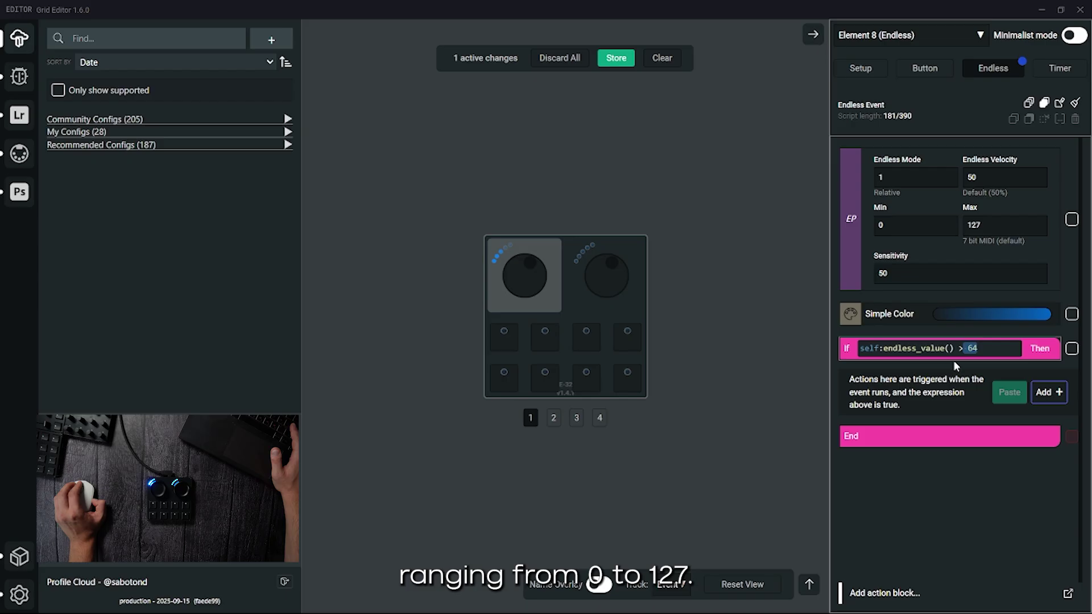
click(955, 369)
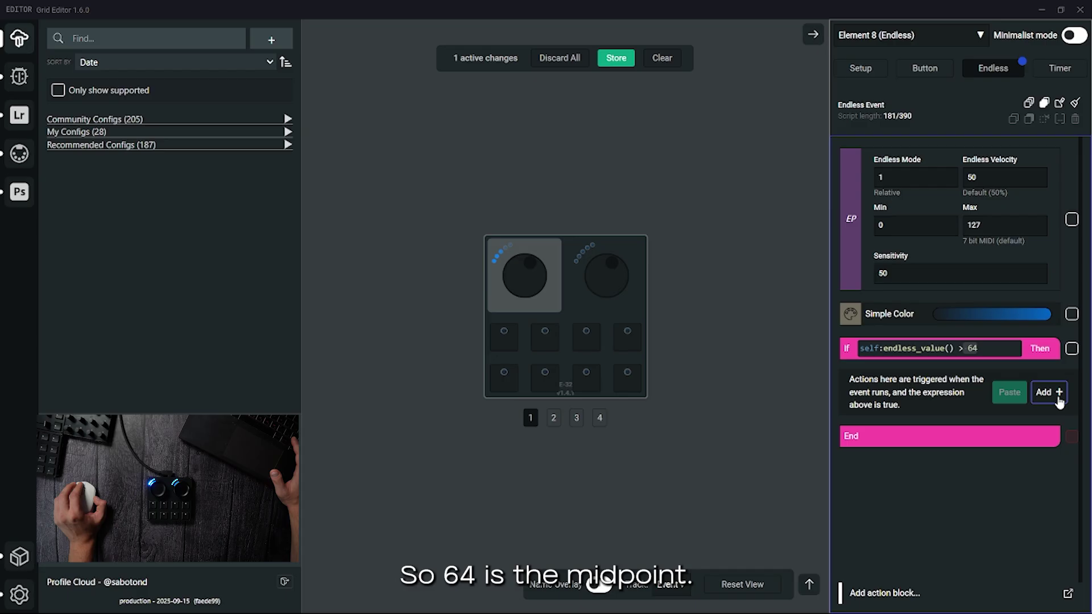
click(989, 350)
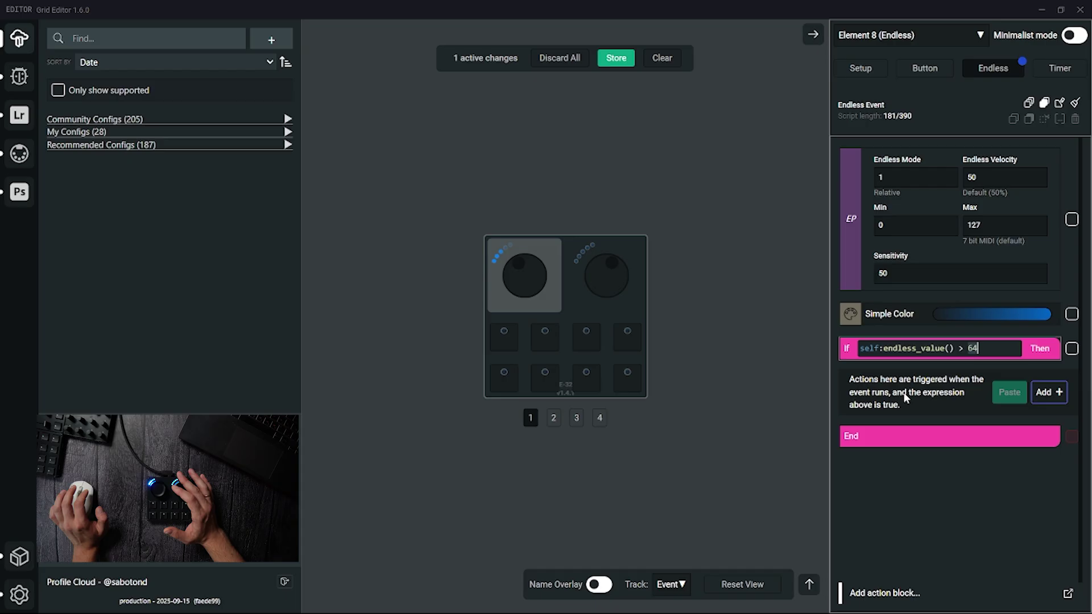
- Add a Mouse Move action inside the If block and set its axis to Mouse Wheel
click(1058, 395)
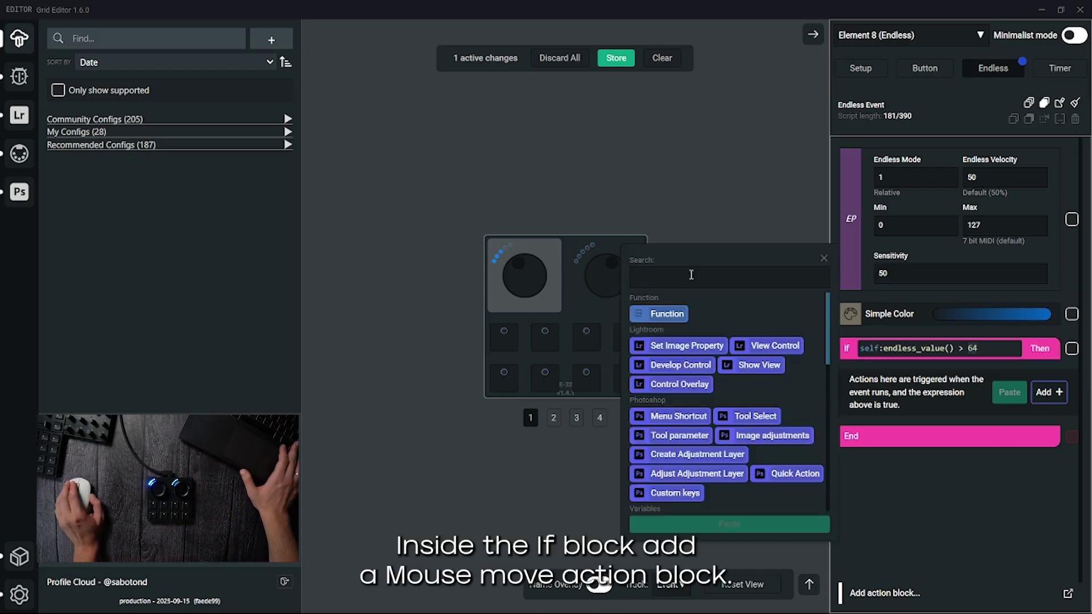
text(mou)
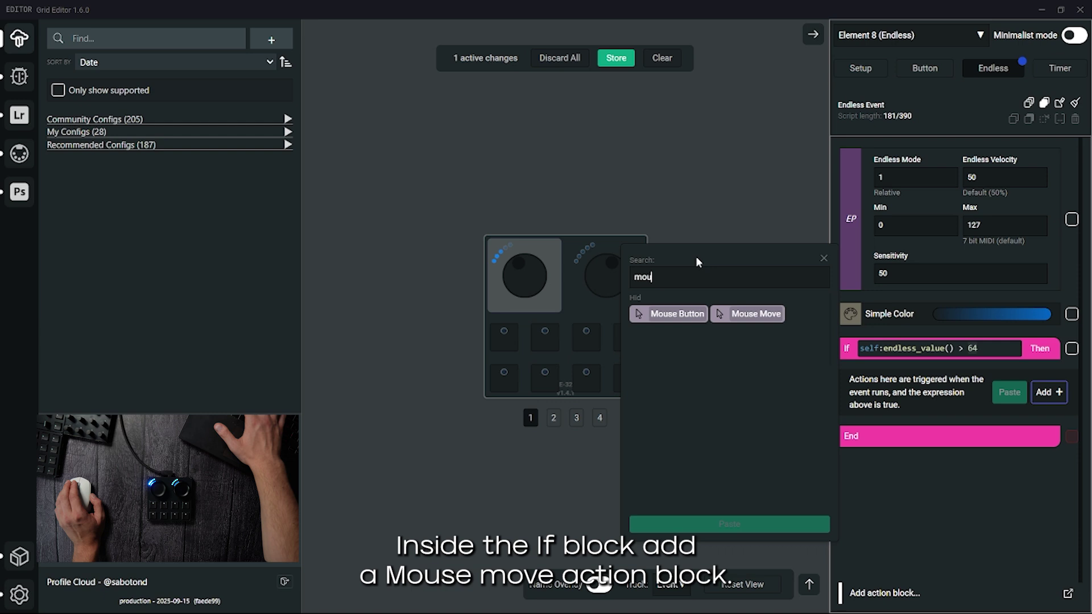
click(733, 313)
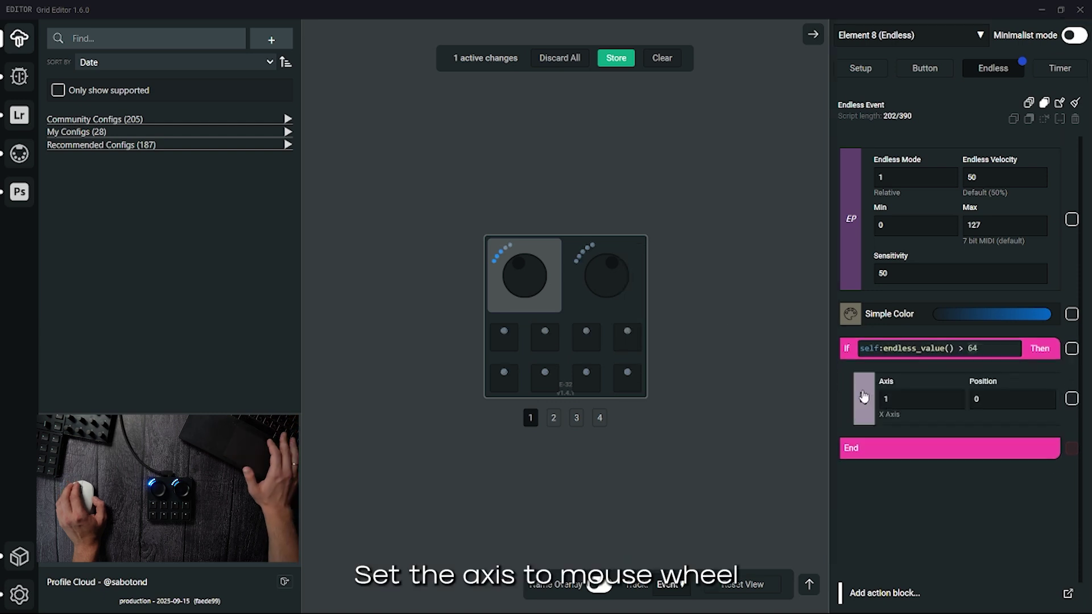
click(910, 398)
click(905, 456)
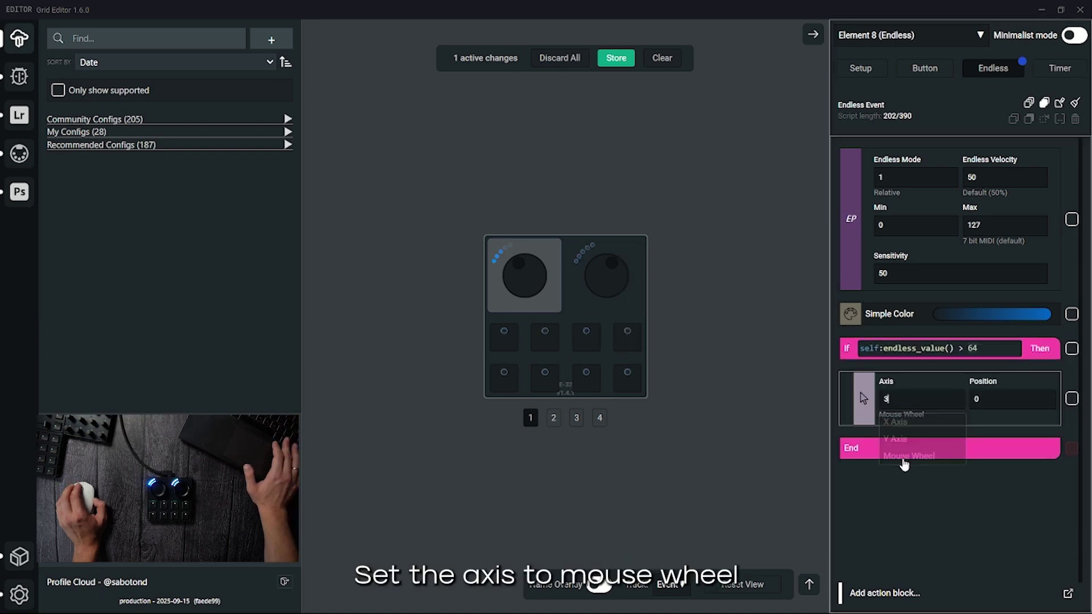
- Set the Mouse Move action's position to 1 and store the configuration
click(1013, 399)
key(BackSpace)
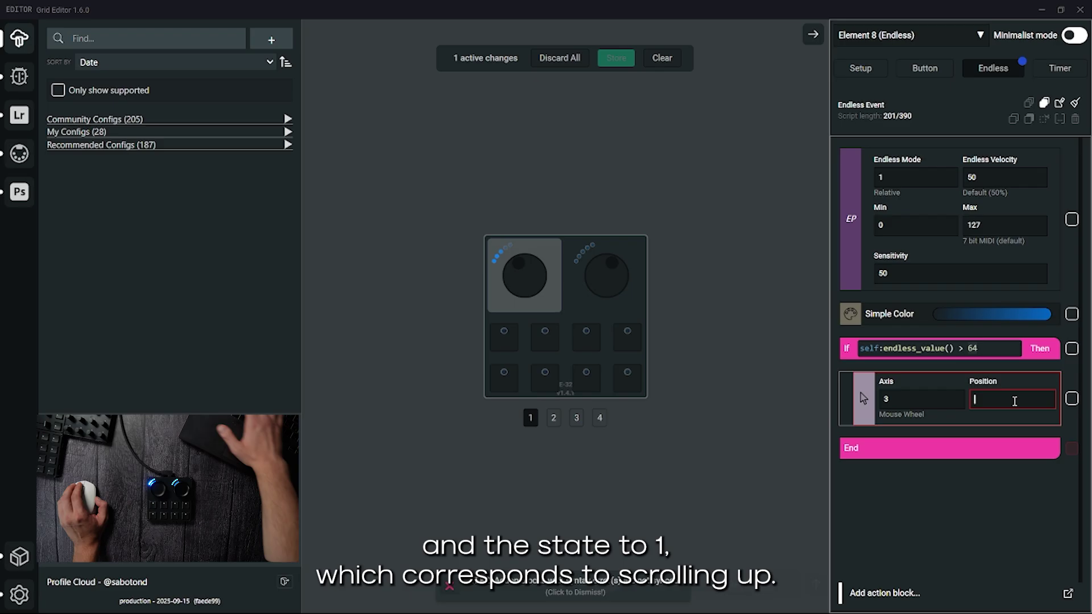
text(1)
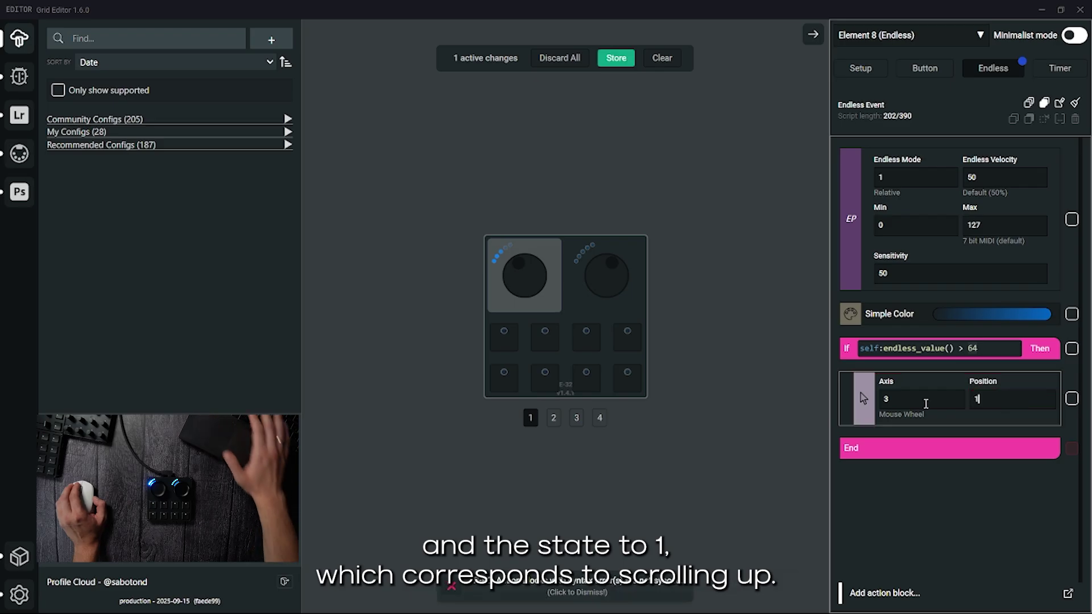
click(616, 59)
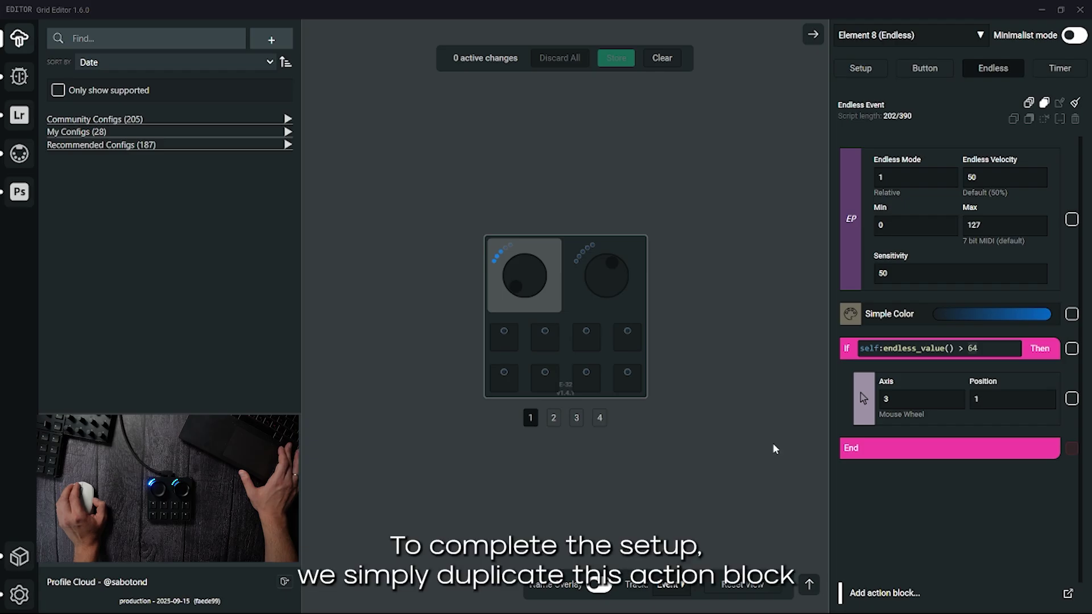
- Duplicate the whole If block, including its Mouse Move action, at the end of the endless event
click(1073, 349)
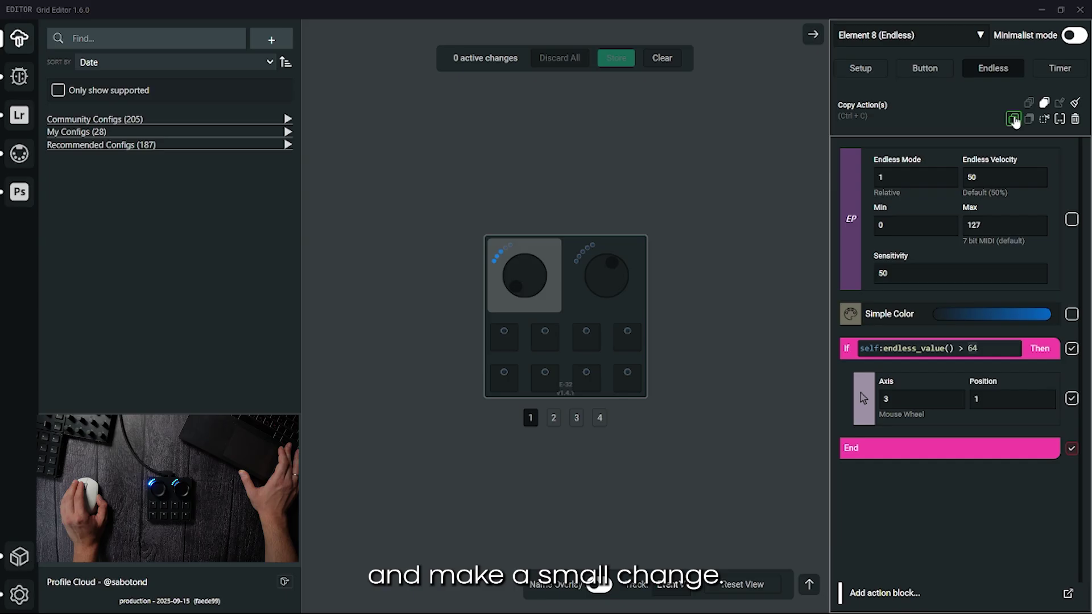
click(1014, 120)
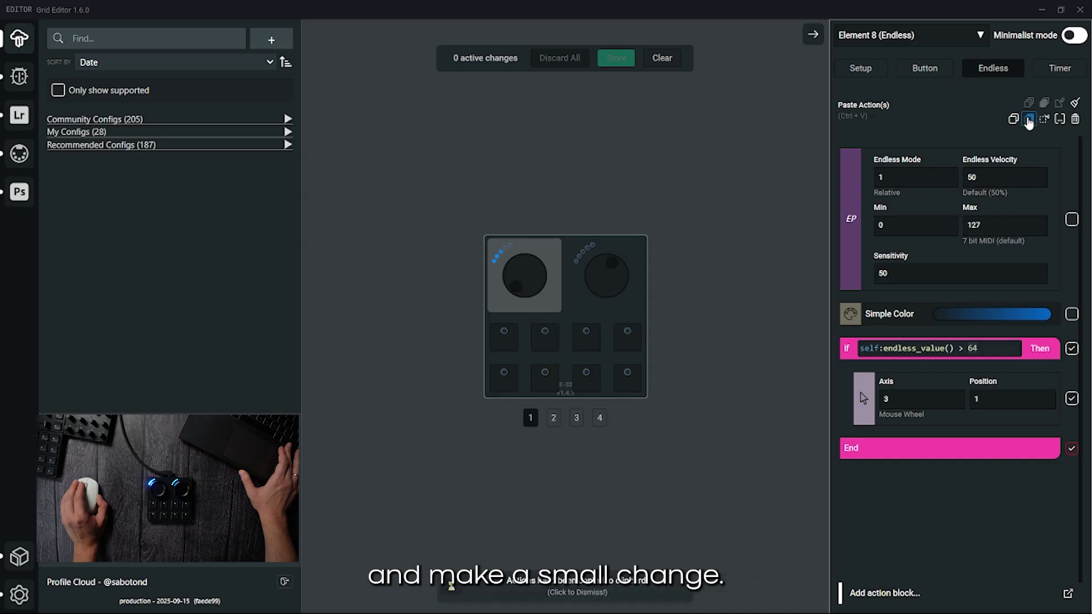
click(1029, 121)
- Change the duplicated If block's condition to self:endless_value() < 64
scroll(937, 504, down, 1)
click(978, 460)
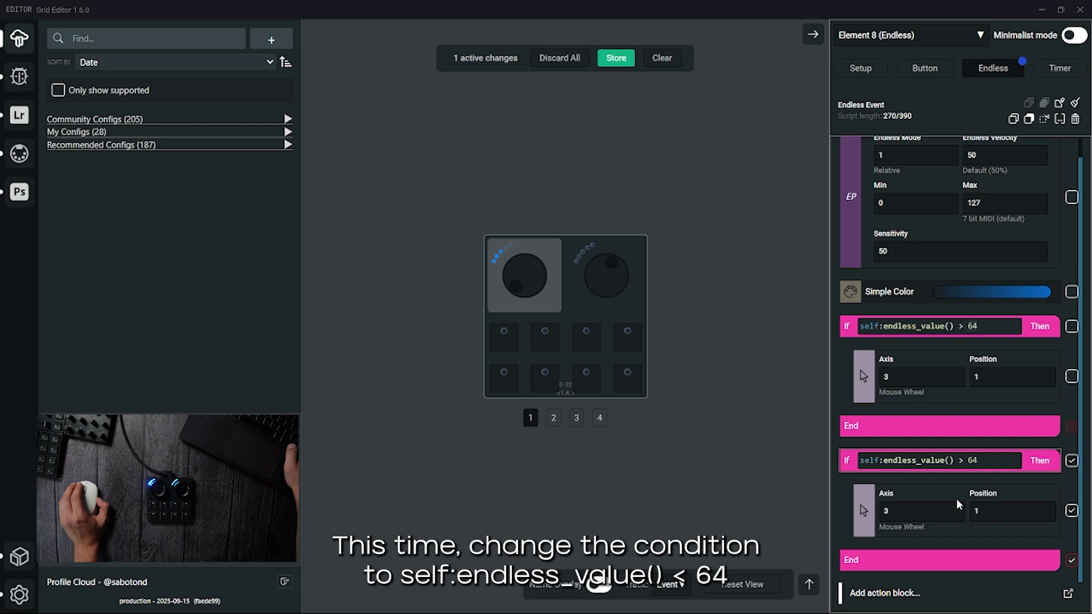
key(BackSpace)
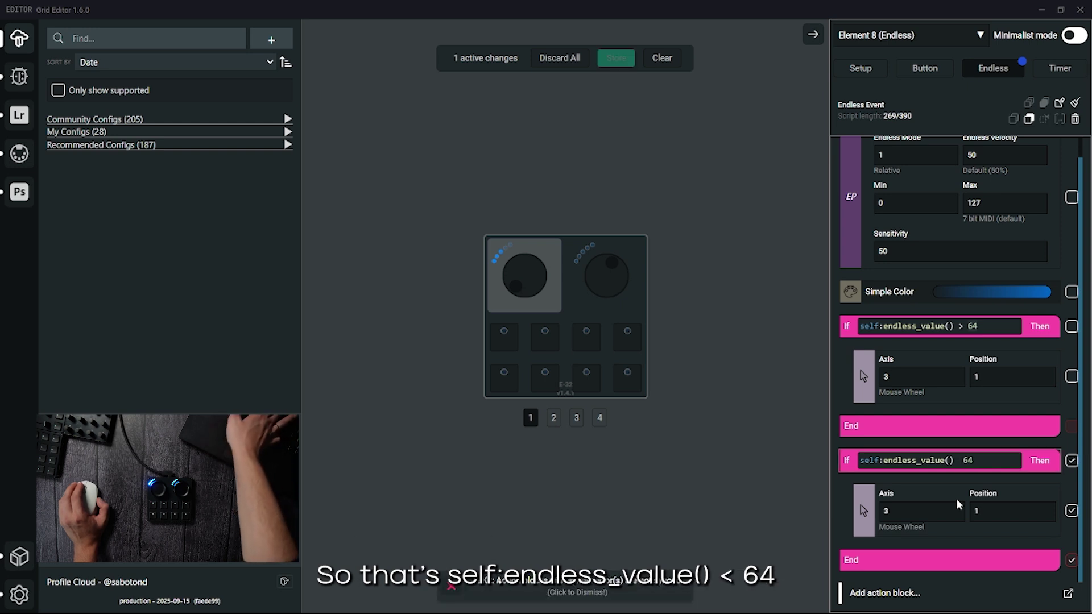
text(<)
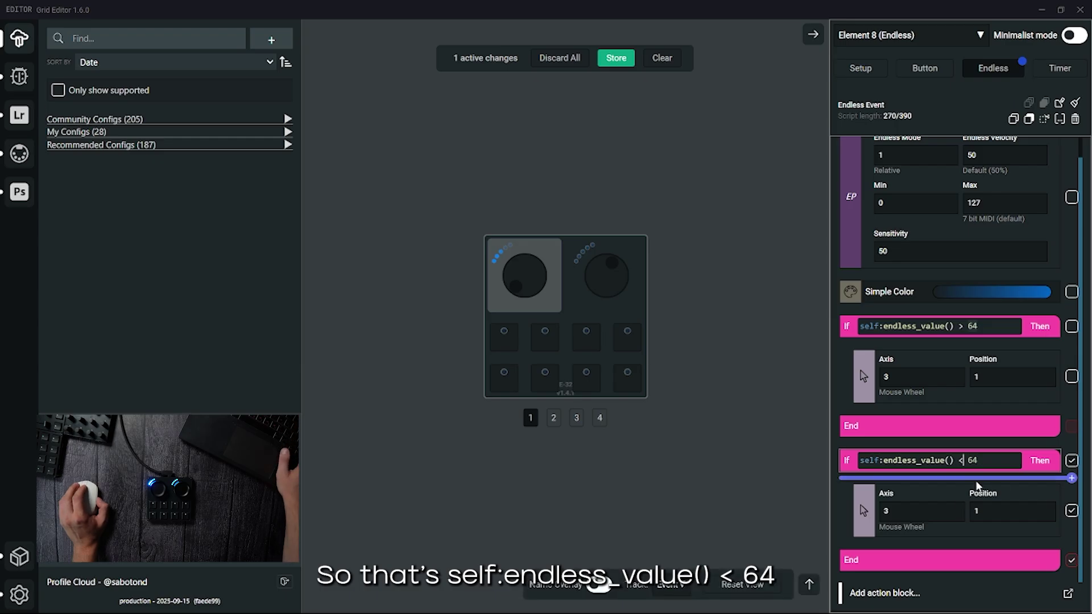
- Set the position of the duplicated block's Mouse Move action to -1 and store the configuration
click(962, 489)
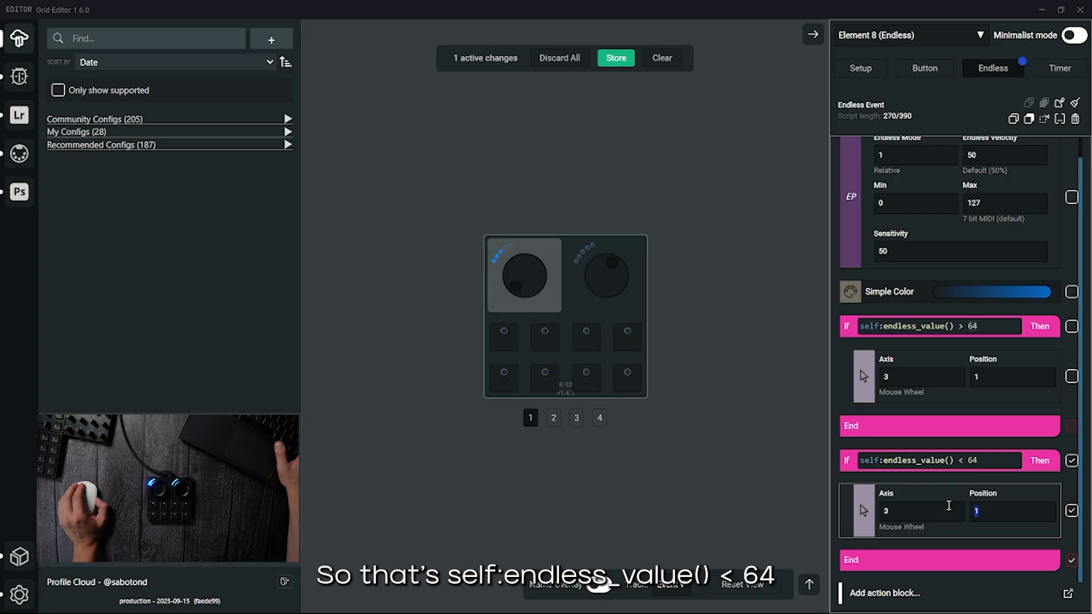
key(BackSpace)
text(-)
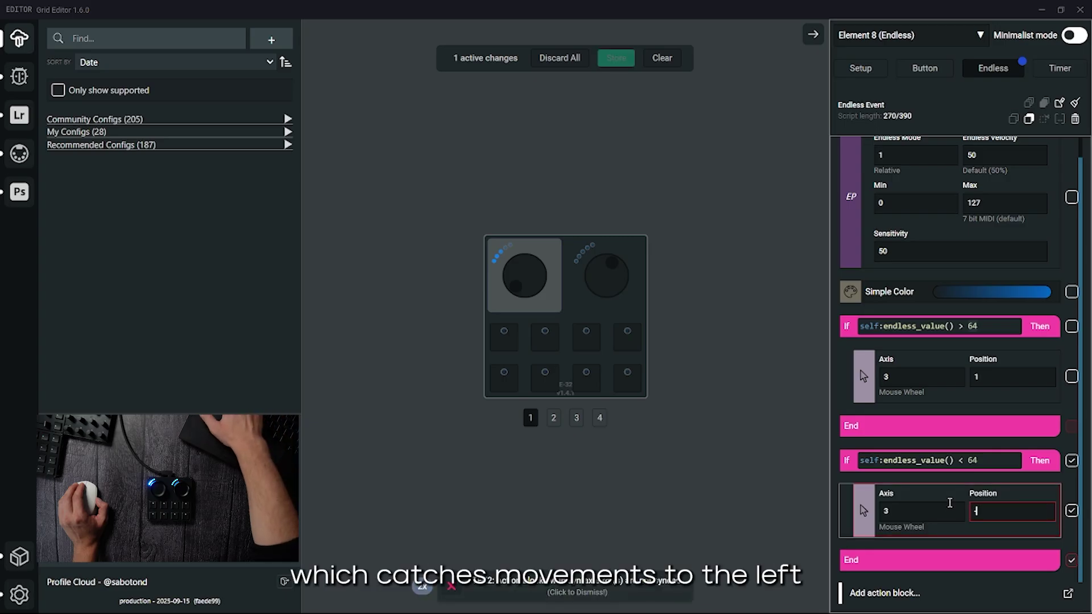
text(1)
click(948, 488)
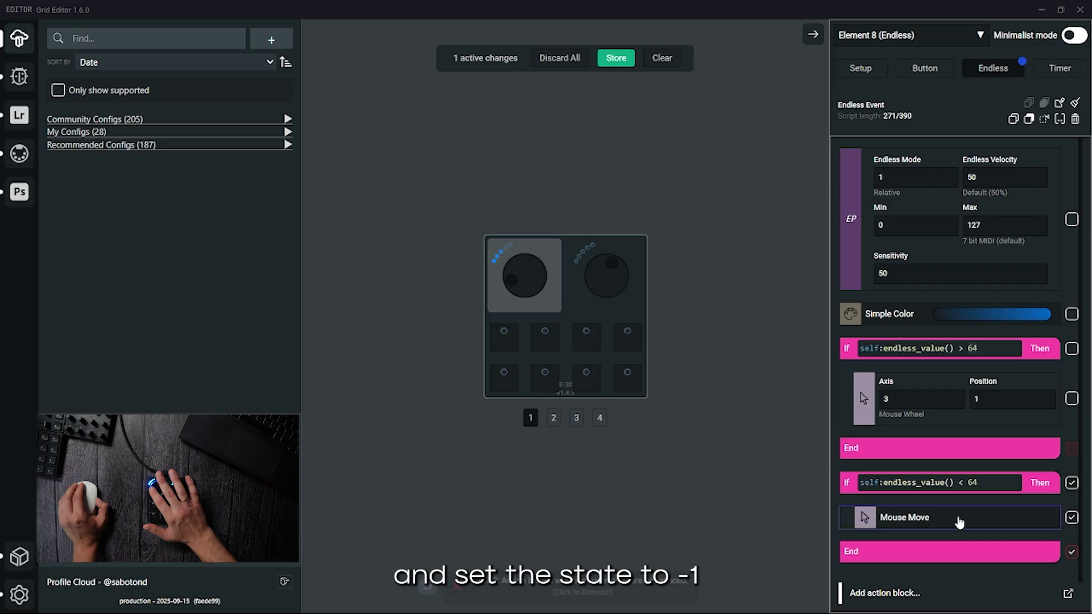
click(959, 522)
scroll(978, 519, down, 1)
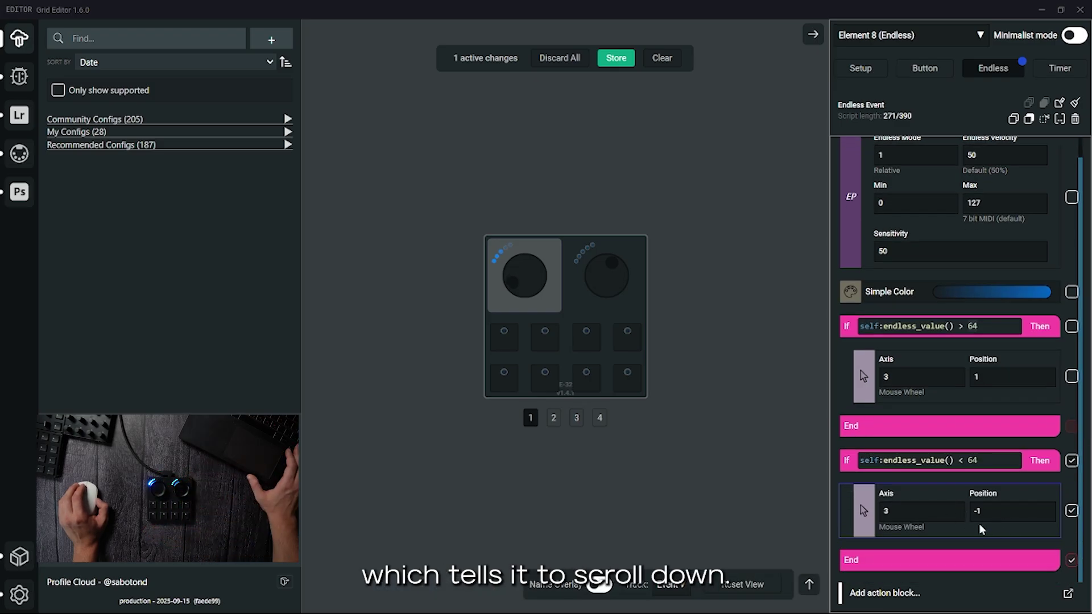
click(617, 58)
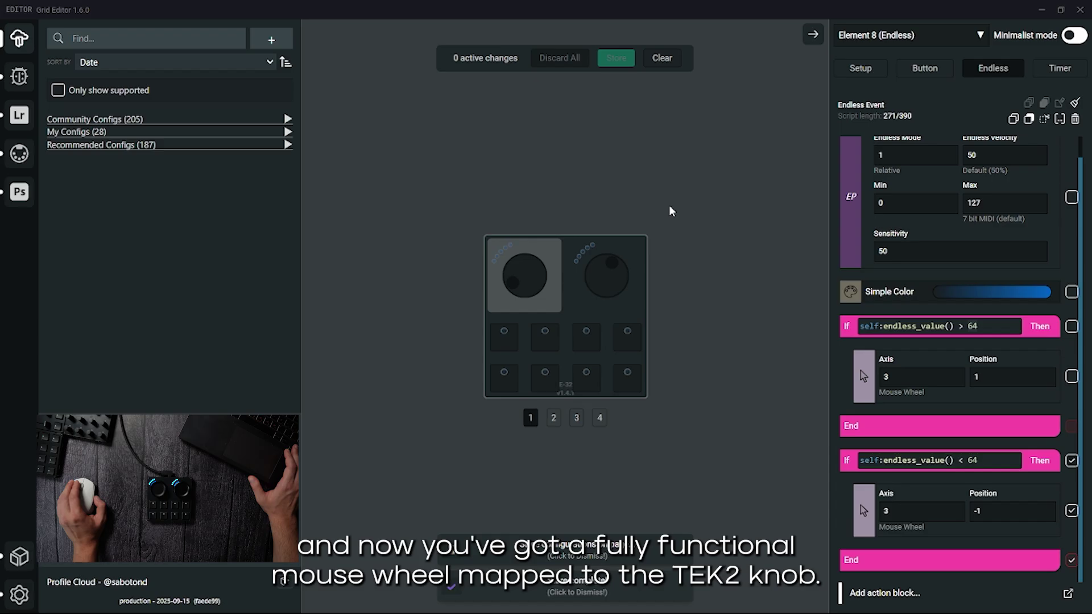